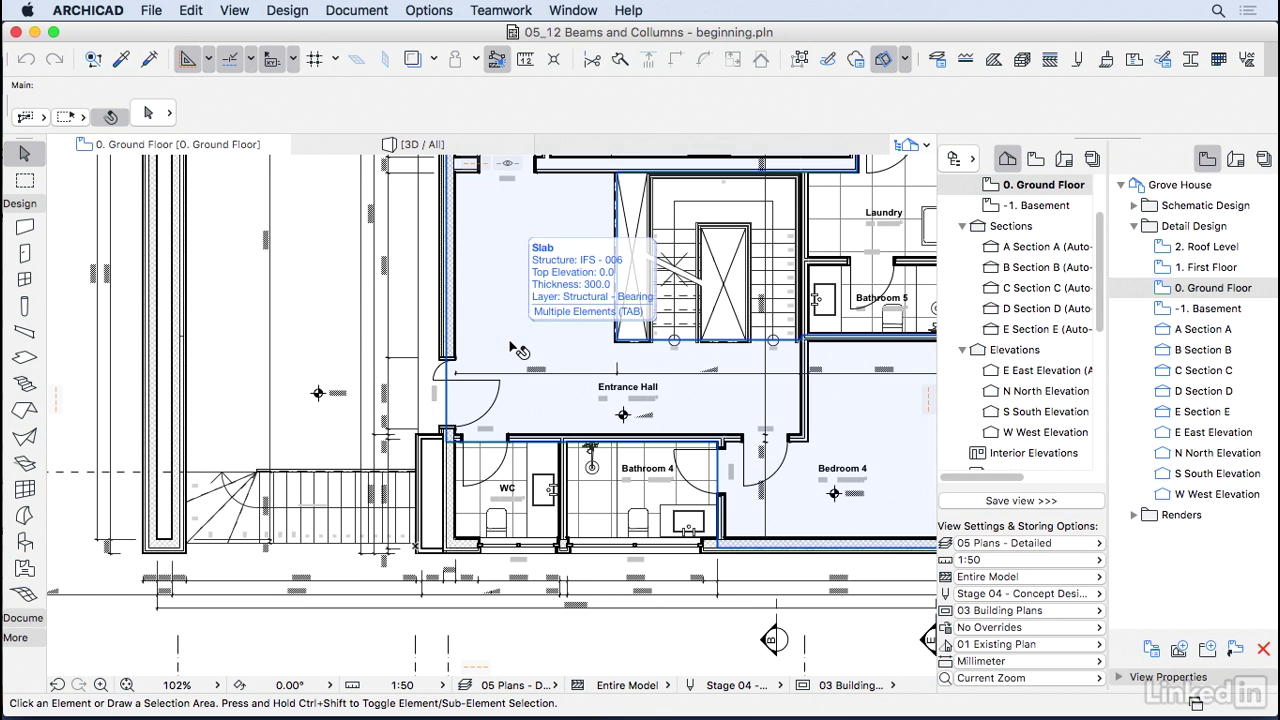
# - Draw three connected beams forming a Z-shaped chain in the open area beyond the upper end of the freestanding wall
pyautogui.scroll(5, 518, 350)
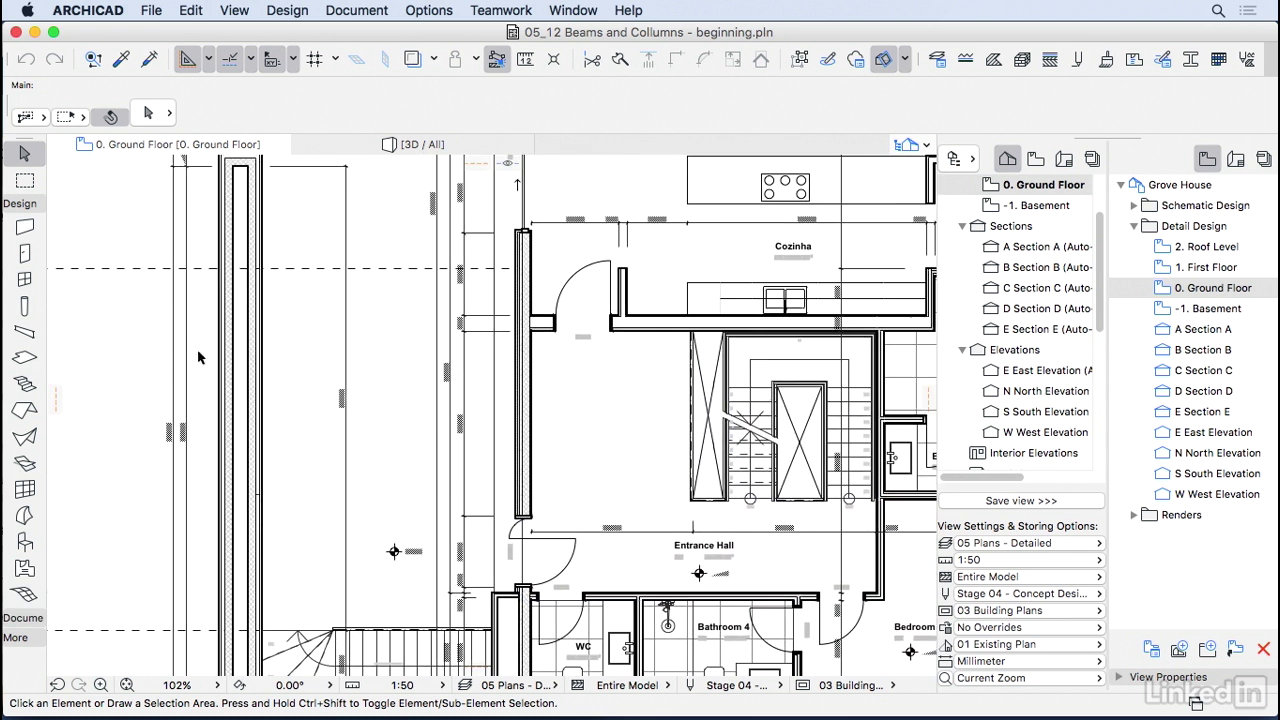
pyautogui.click(25, 331)
pyautogui.moveTo(230, 288); pyautogui.dragTo(292, 401, button='middle')
pyautogui.click(282, 341)
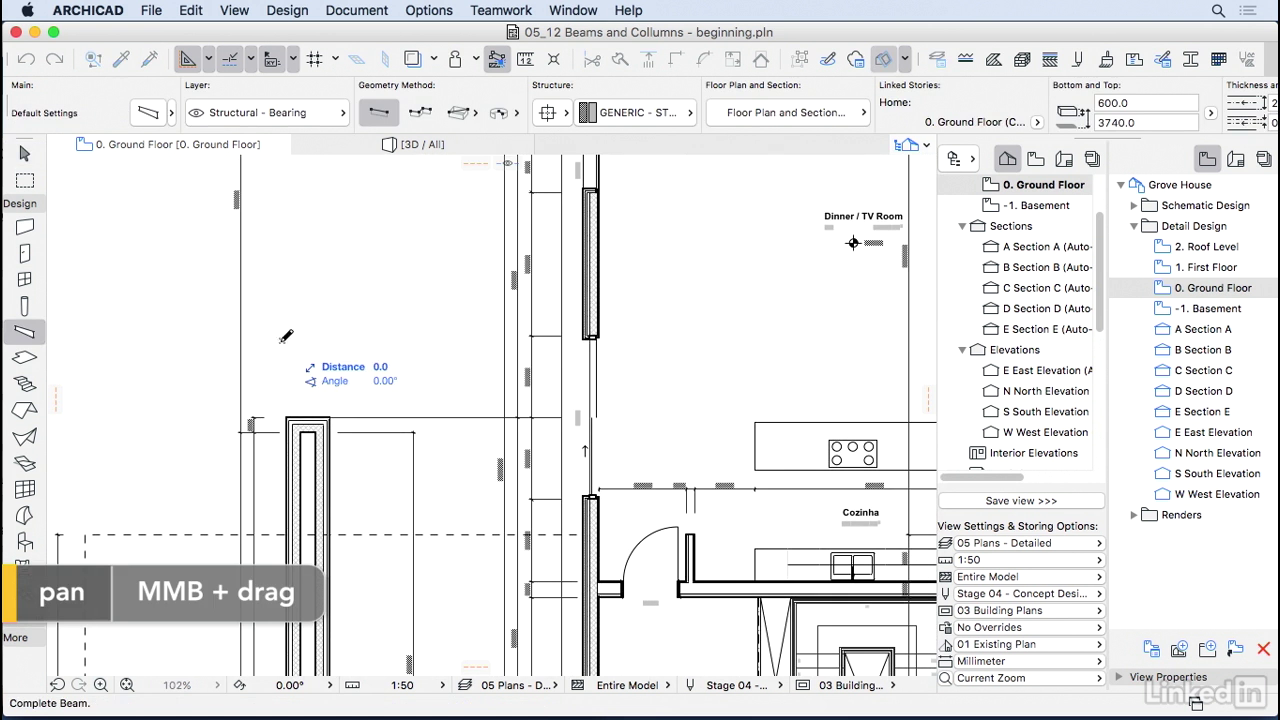
pyautogui.doubleClick(284, 245)
pyautogui.click(363, 244)
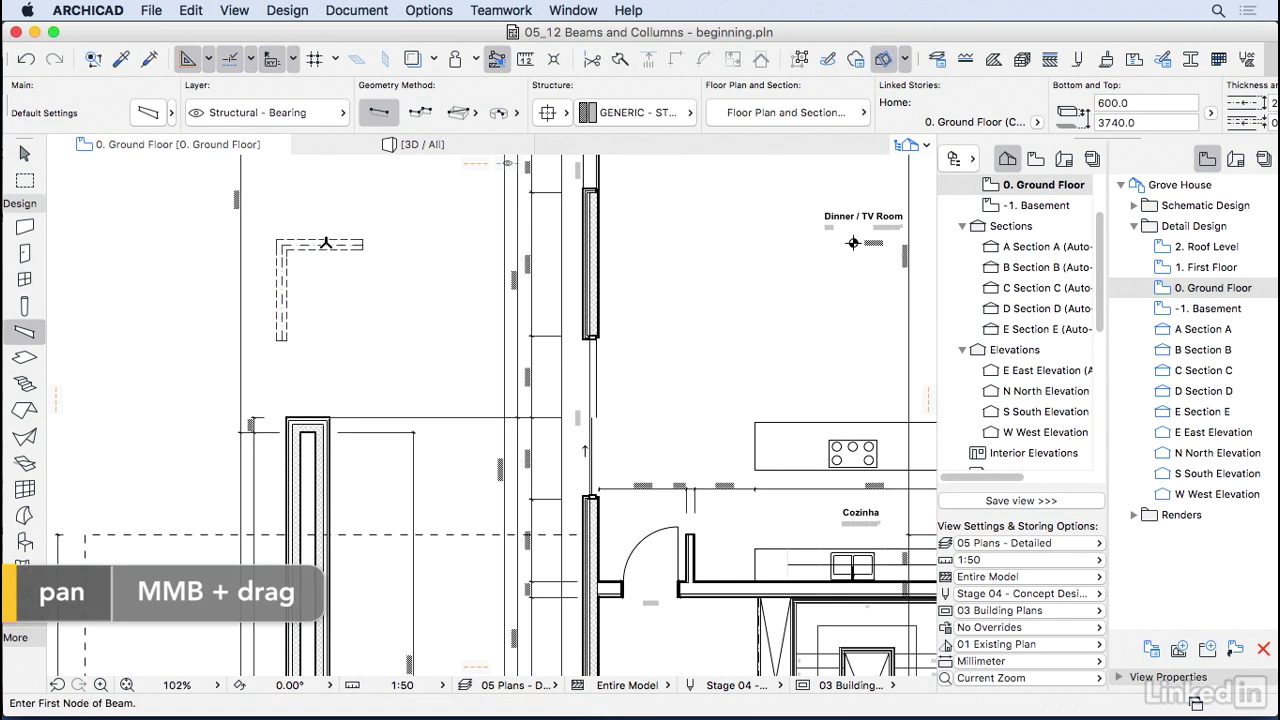
pyautogui.scroll(3, 337, 249)
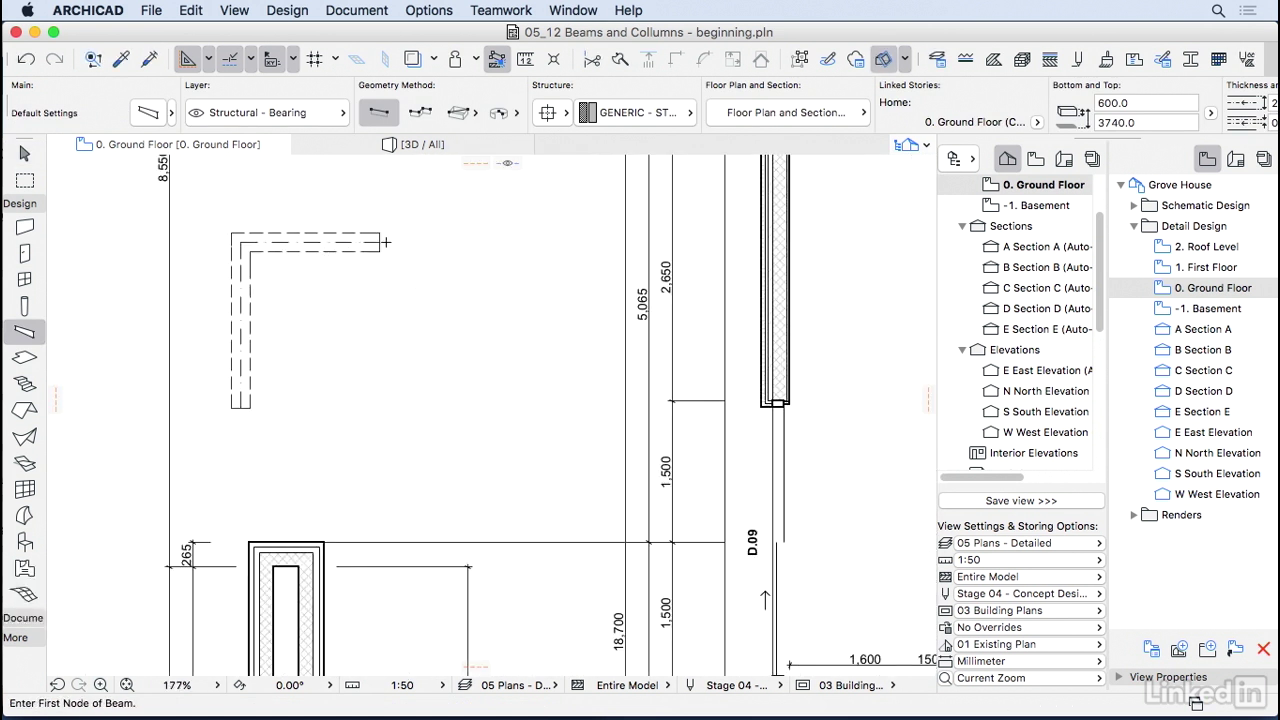
pyautogui.click(380, 242)
pyautogui.click(380, 180)
pyautogui.press('Escape')
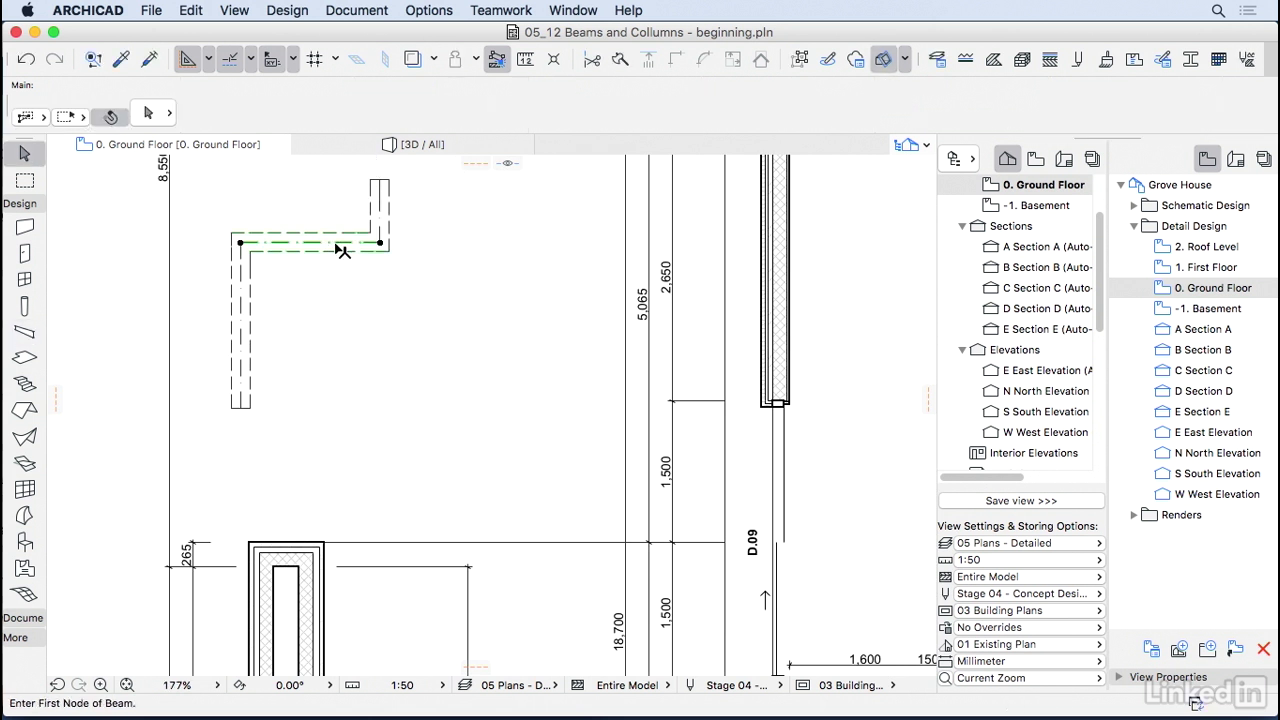
# - Examine the height, elevation, profile and width options in the middle beam's selection settings
pyautogui.click(336, 244)
pyautogui.scroll(2, 340, 250)
pyautogui.click(148, 114)
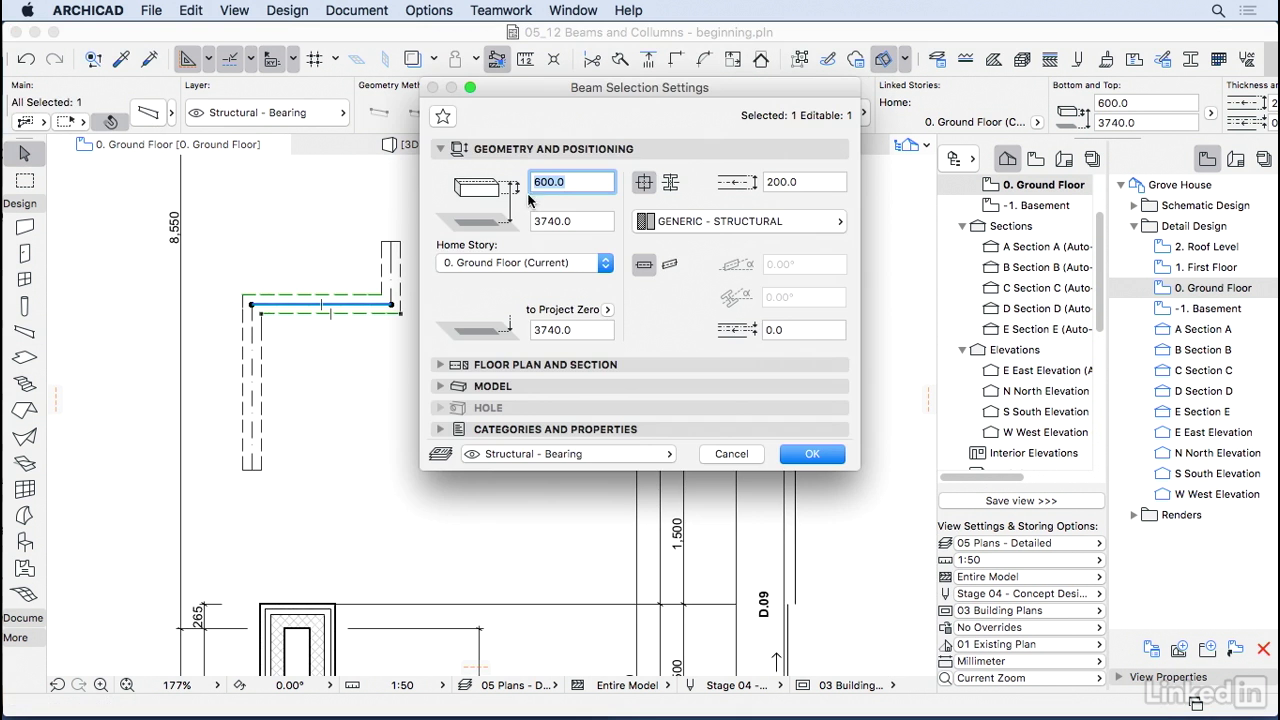
pyautogui.moveTo(572, 182); pyautogui.dragTo(538, 182)
pyautogui.press('Tab')
pyautogui.click(591, 221)
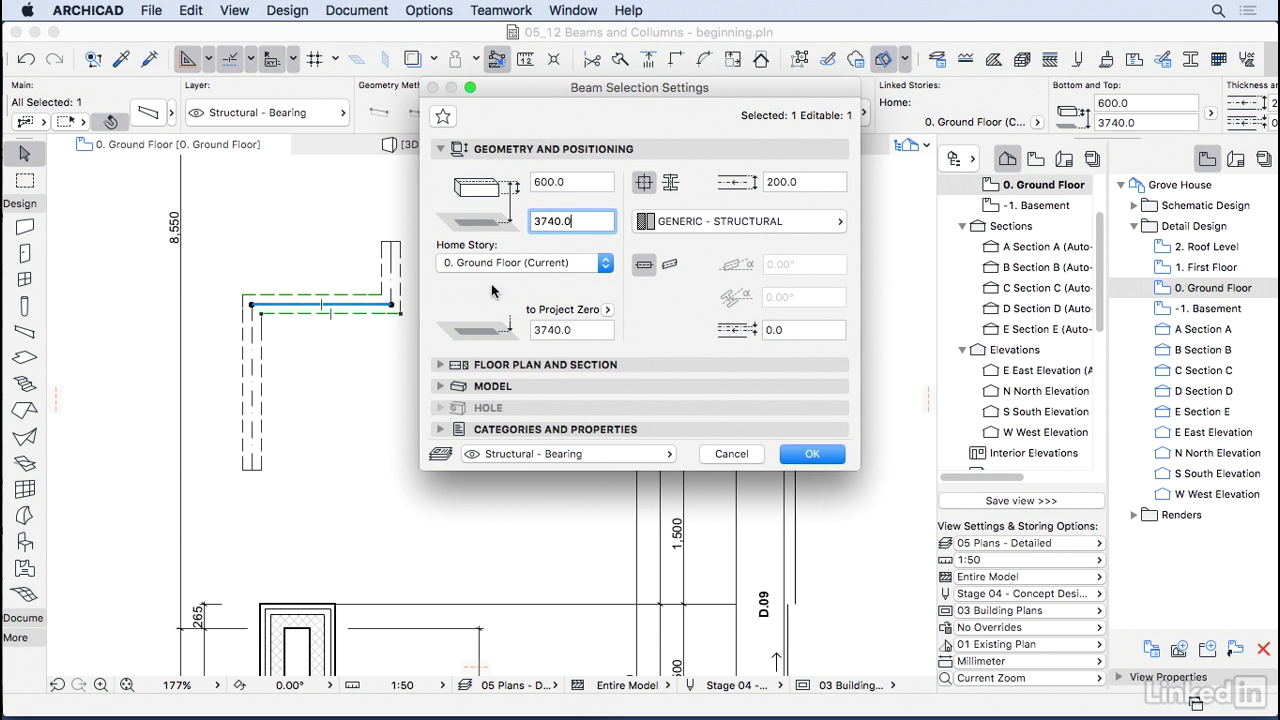
pyautogui.click(670, 182)
pyautogui.click(670, 221)
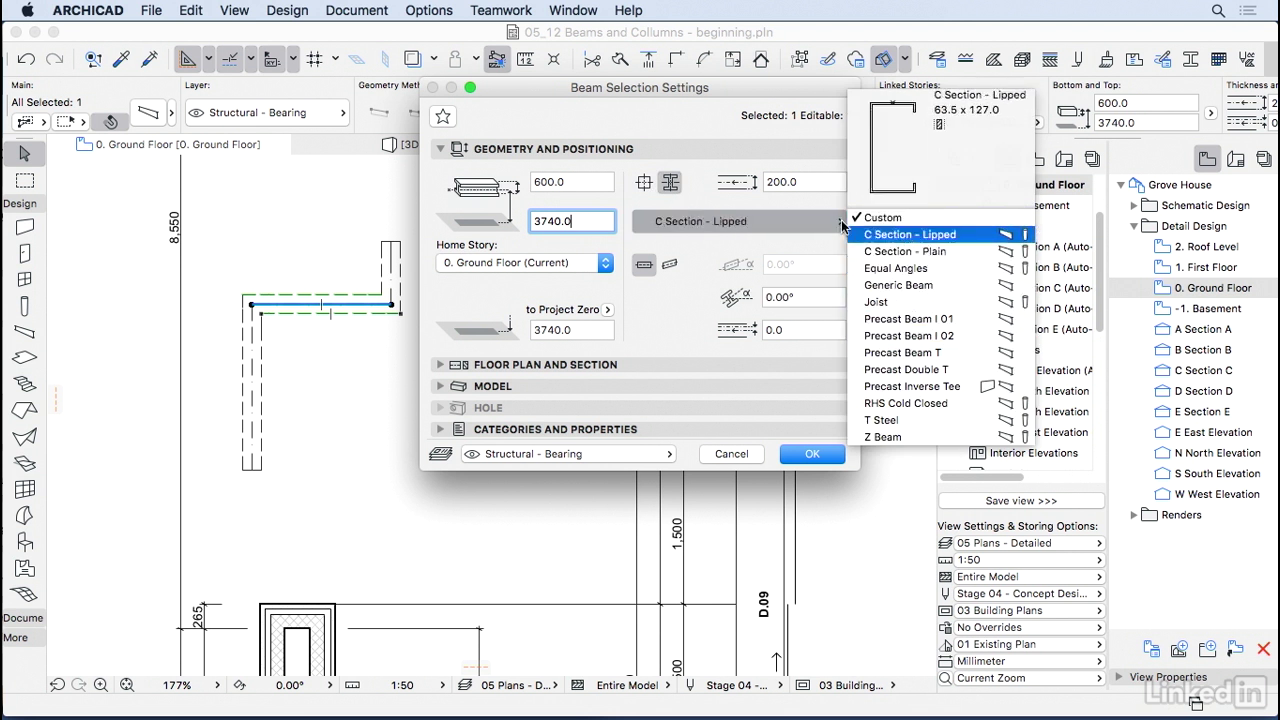
pyautogui.click(880, 217)
pyautogui.click(644, 183)
pyautogui.click(763, 187)
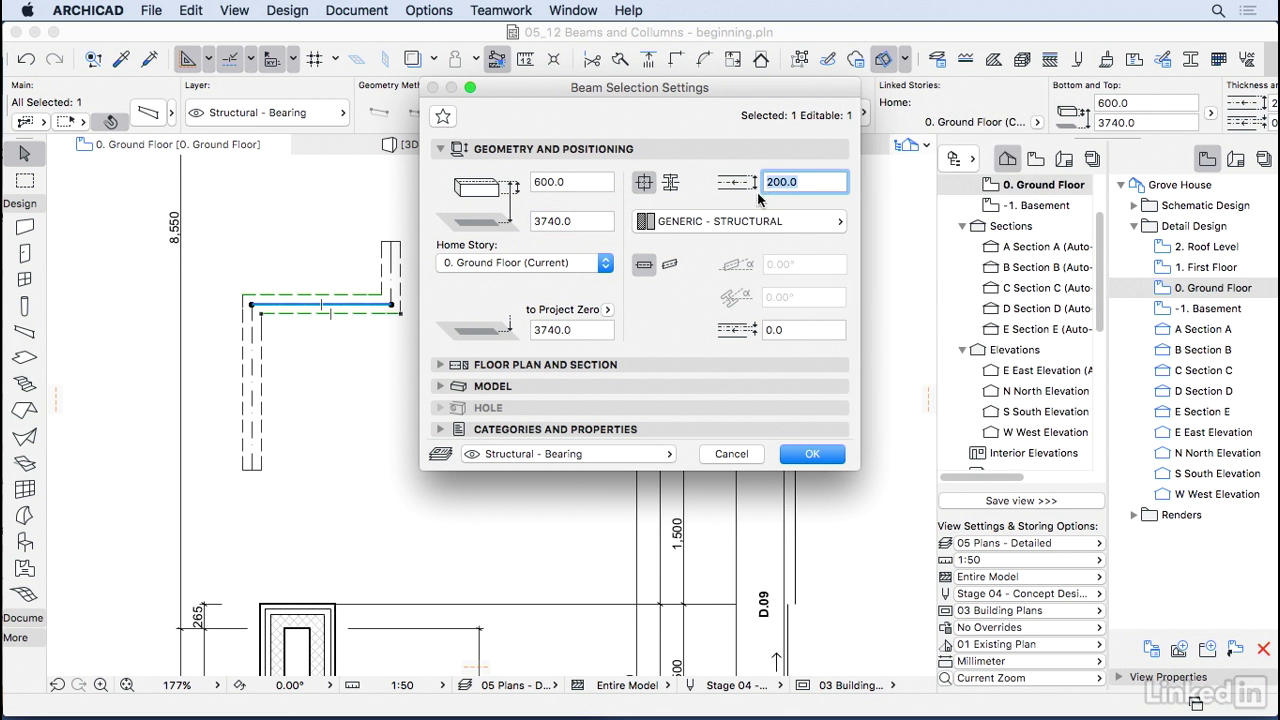
# - Try the Concrete - Structural material and the inclined option on the middle beam, discarding the changes
pyautogui.click(757, 223)
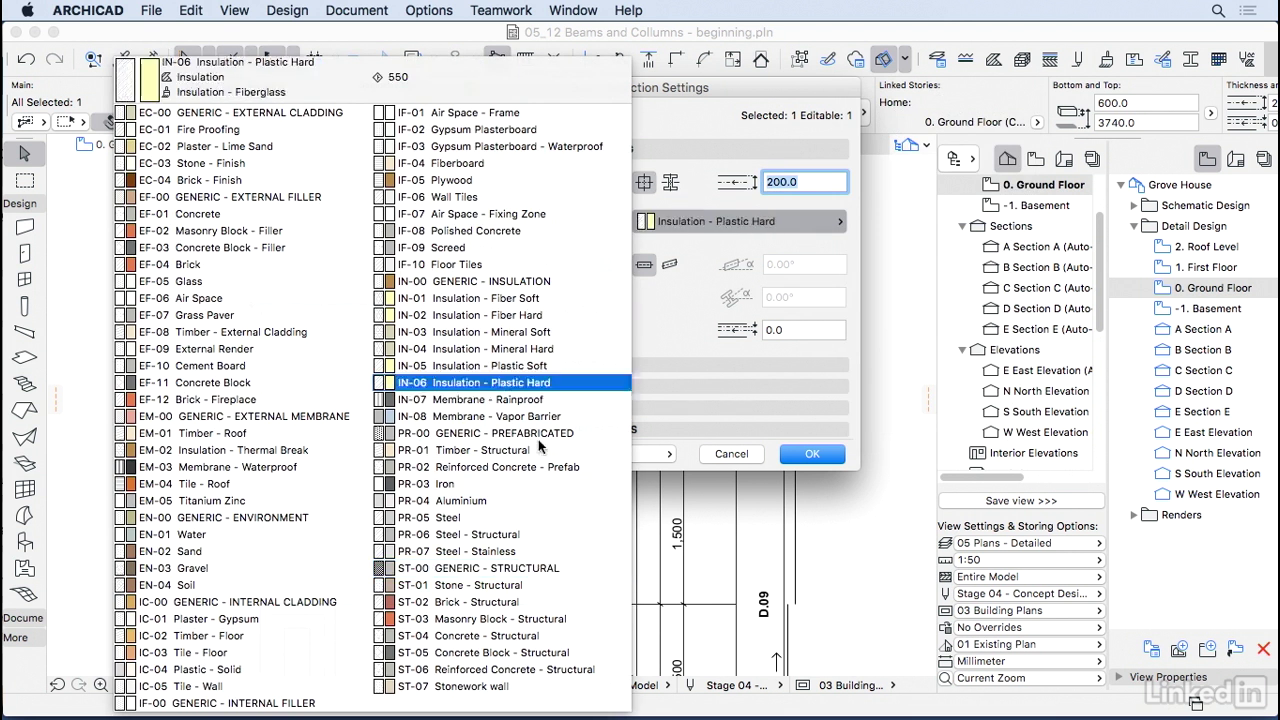
pyautogui.click(517, 645)
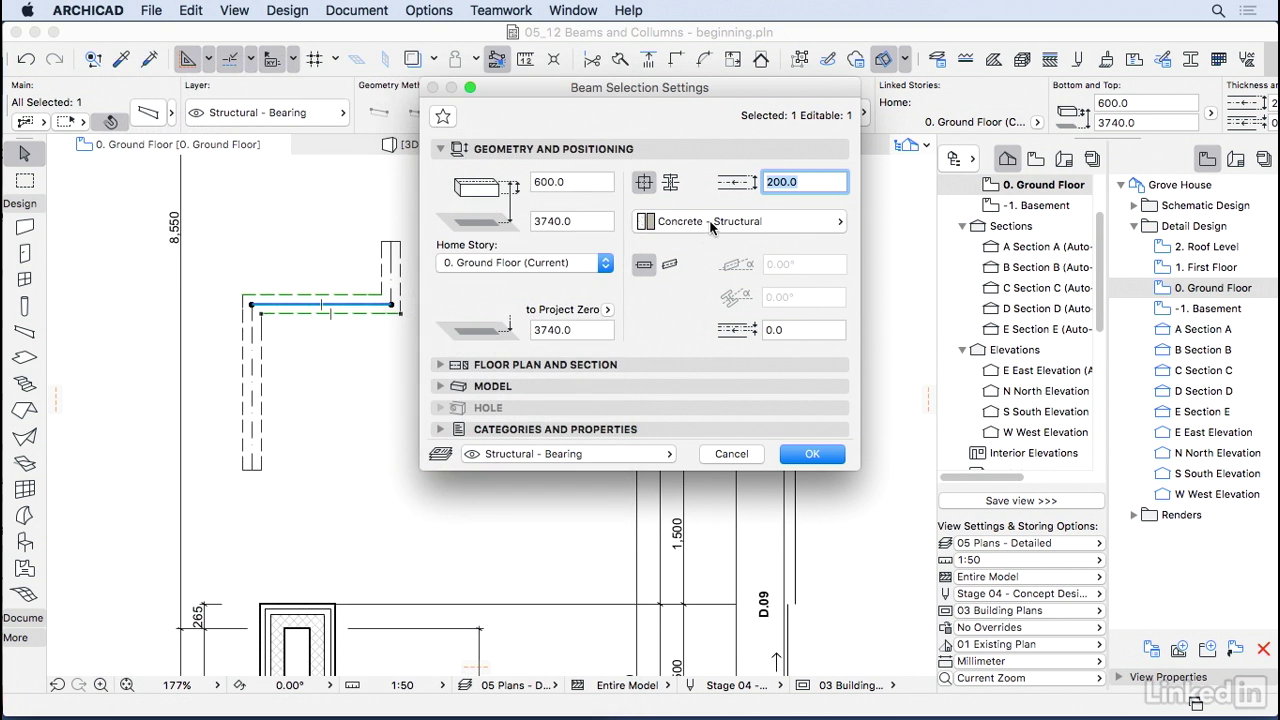
pyautogui.click(669, 266)
pyautogui.press('Tab')
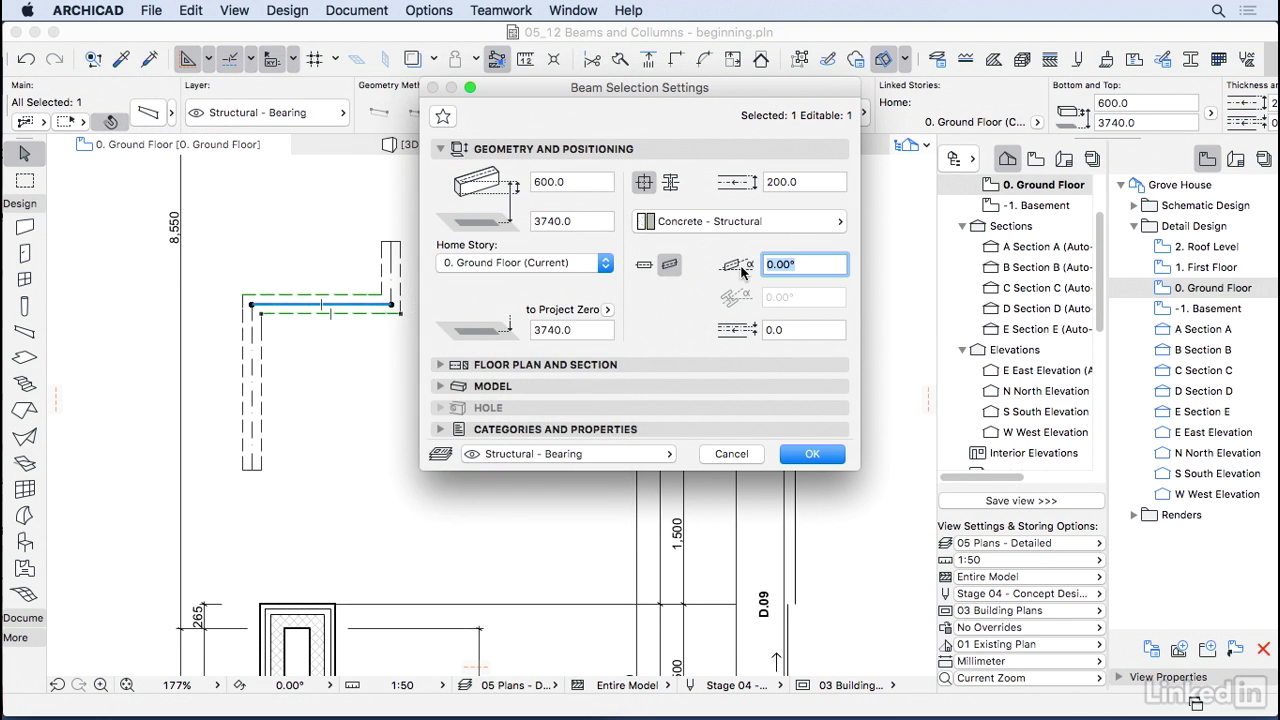
pyautogui.click(643, 265)
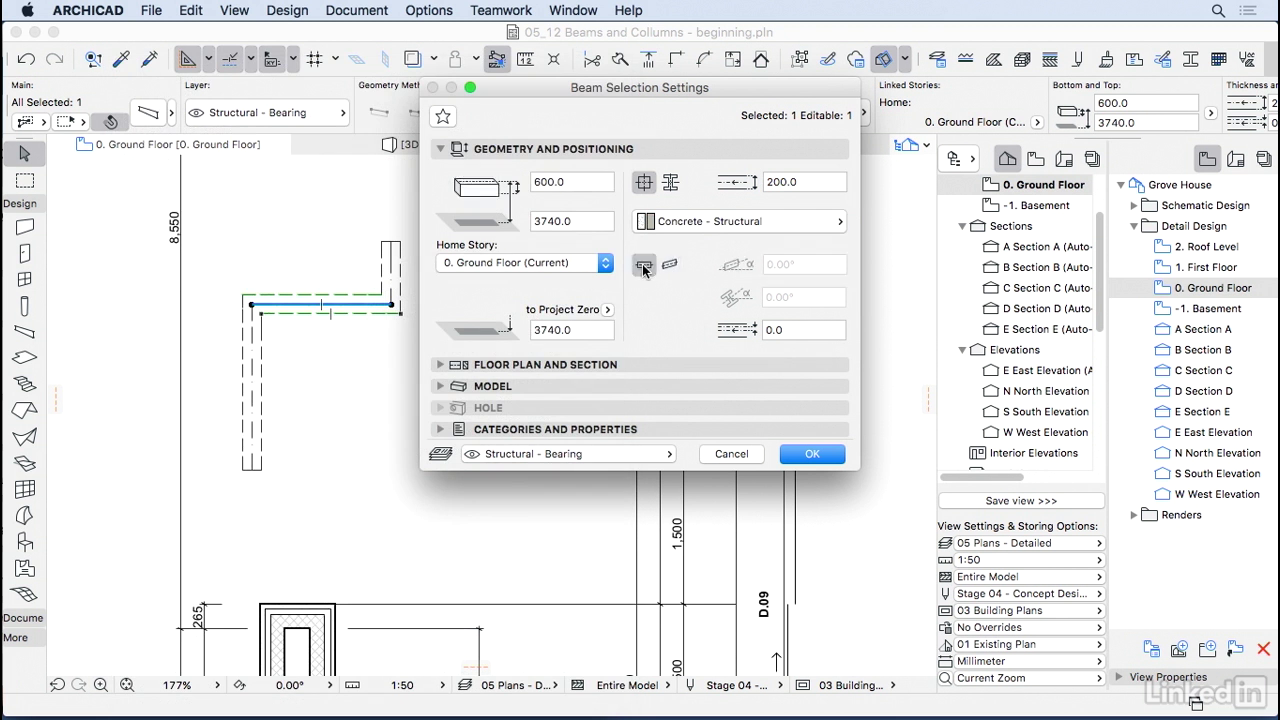
pyautogui.click(731, 453)
pyautogui.click(491, 307)
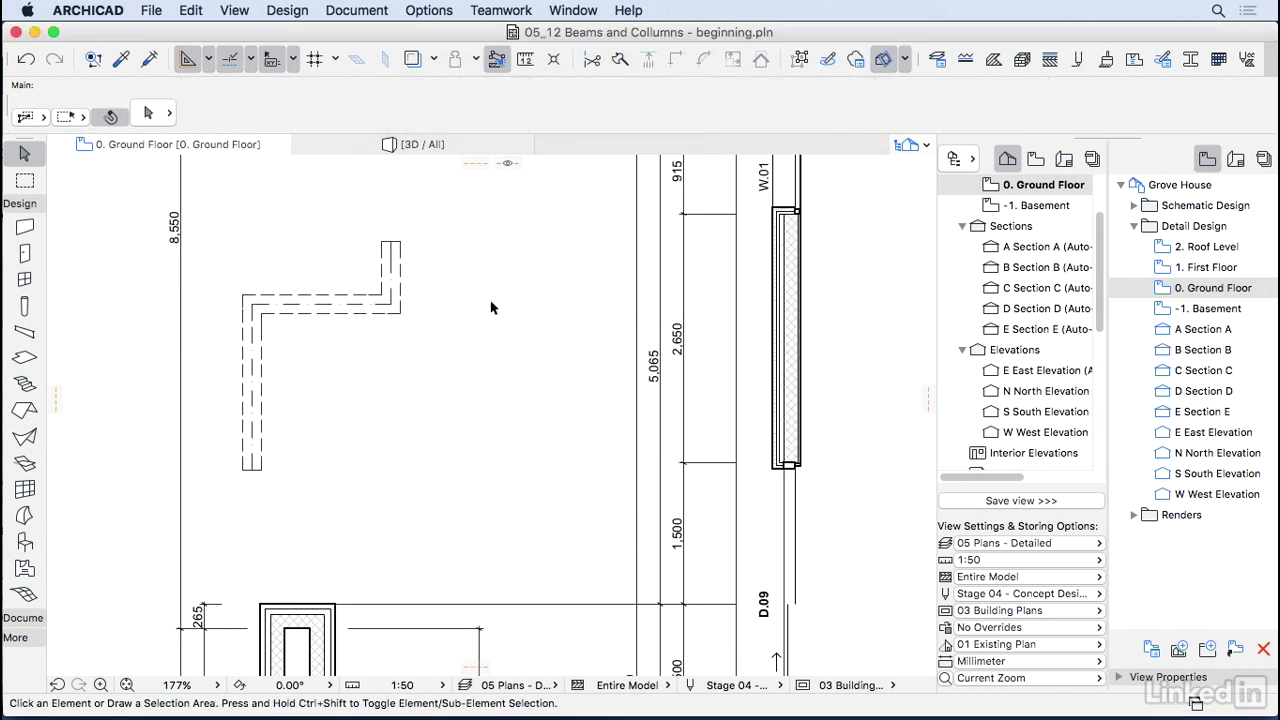
# - Insert a circular 100 mm hole in the middle beam, changing its vertical position and its contour display on plan
pyautogui.click(352, 310)
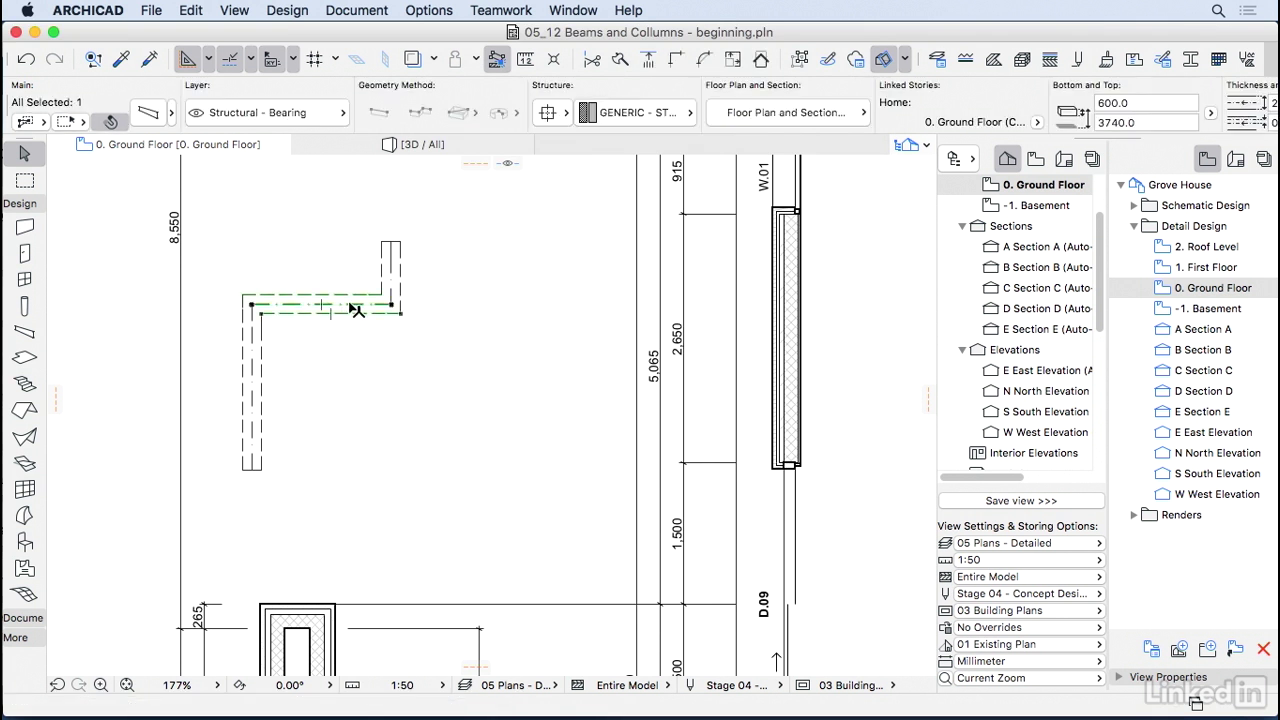
pyautogui.click(349, 305)
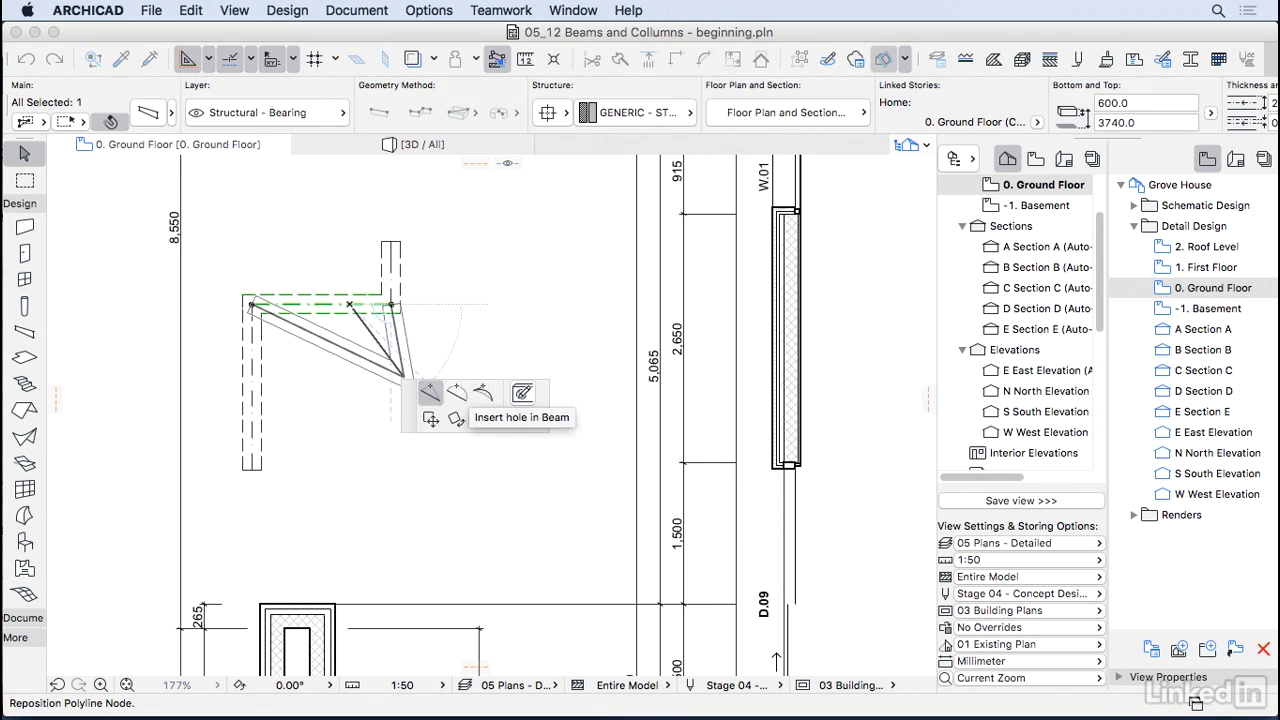
pyautogui.click(519, 394)
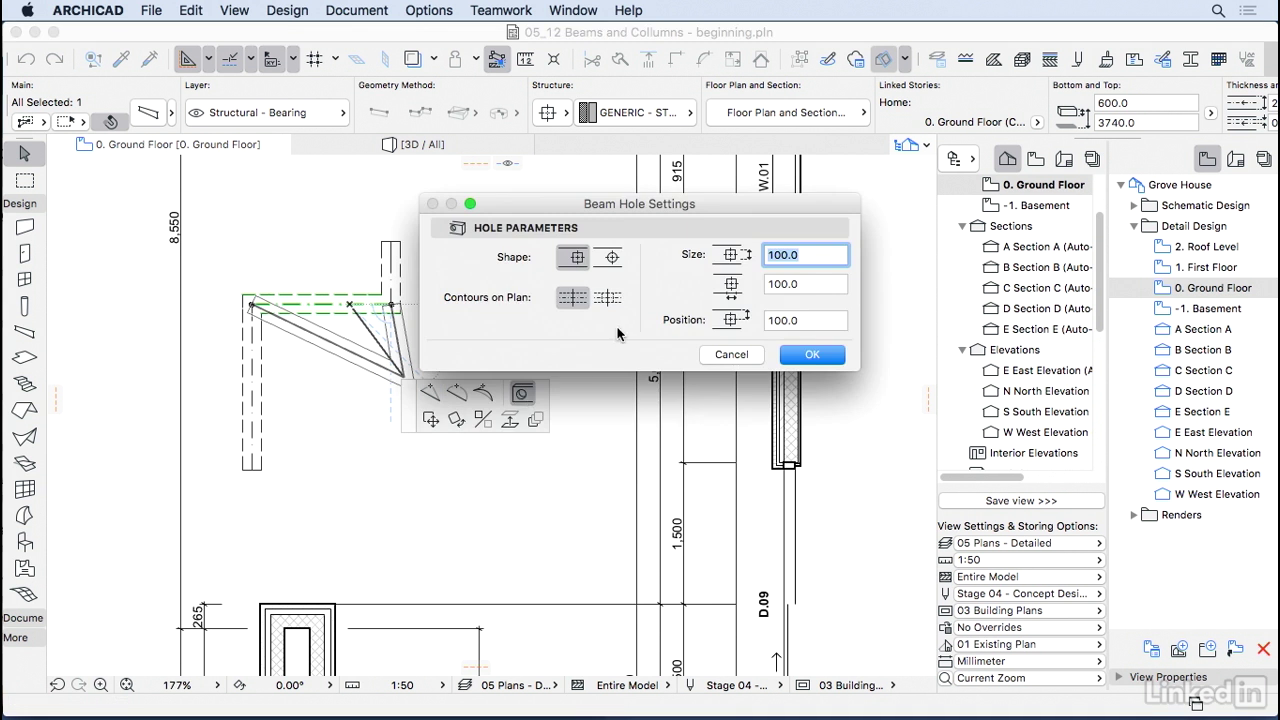
pyautogui.click(609, 258)
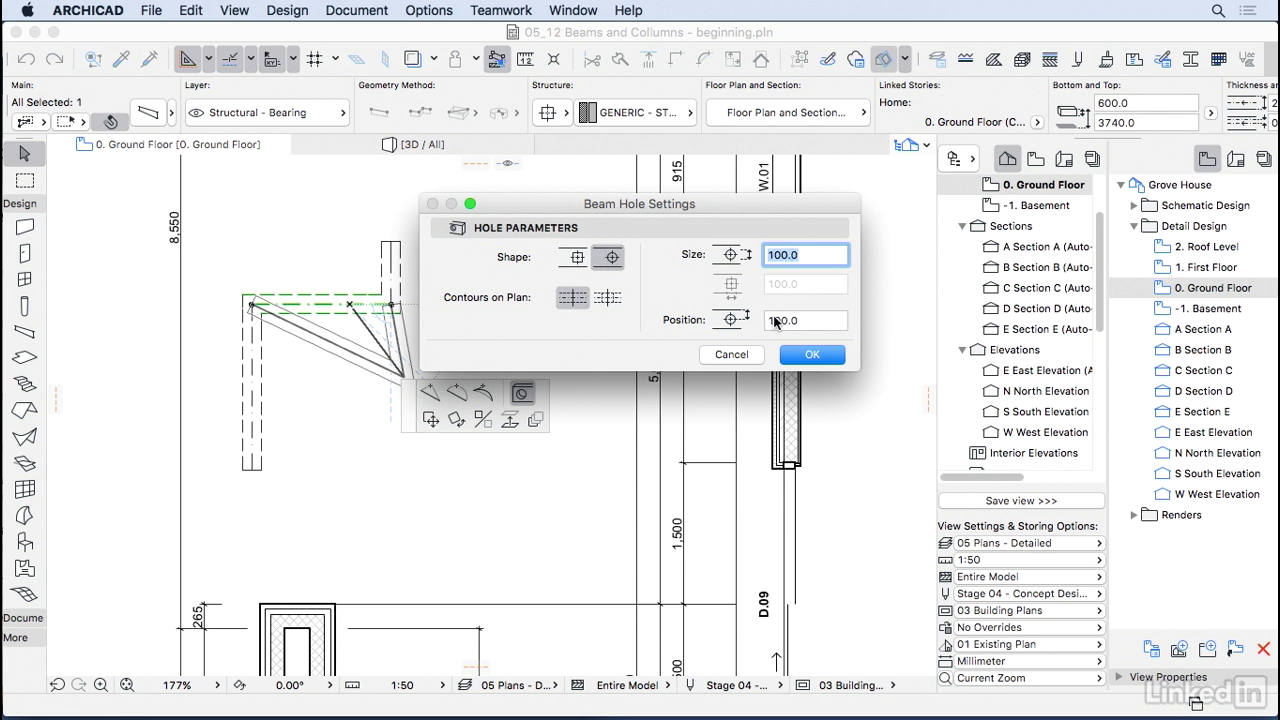
pyautogui.click(775, 321)
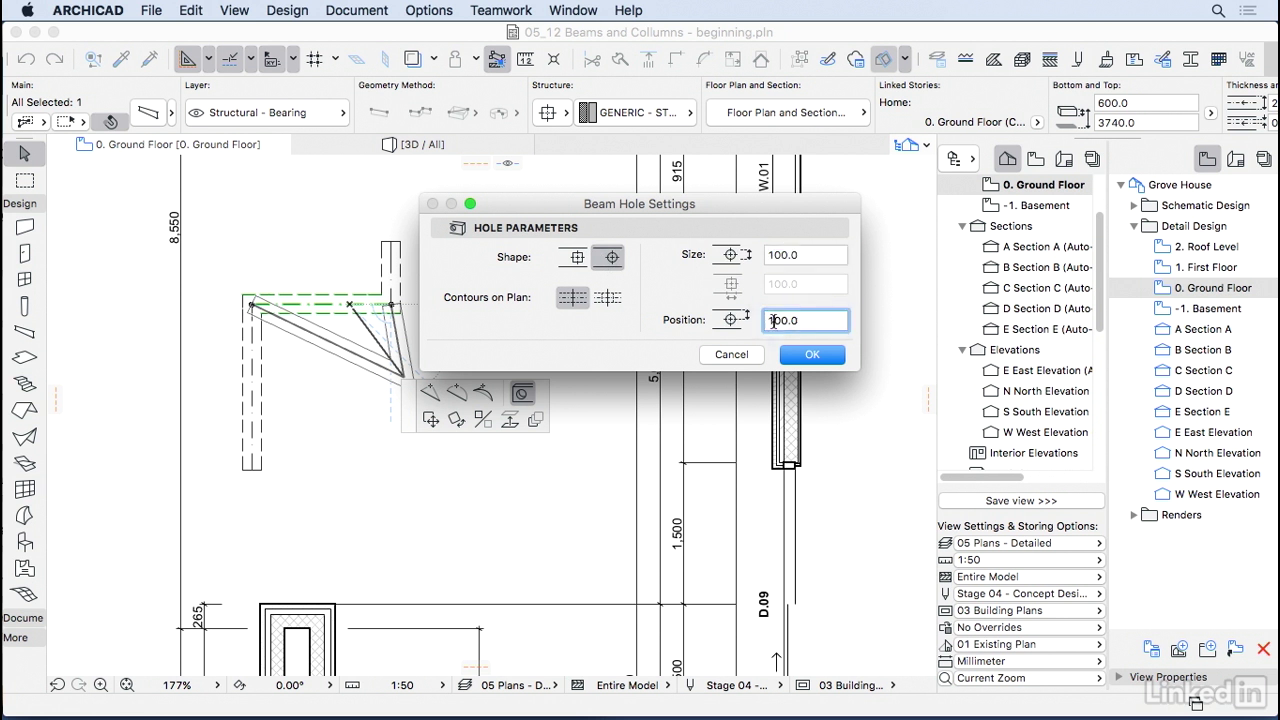
pyautogui.write('2')
pyautogui.click(608, 298)
pyautogui.click(811, 355)
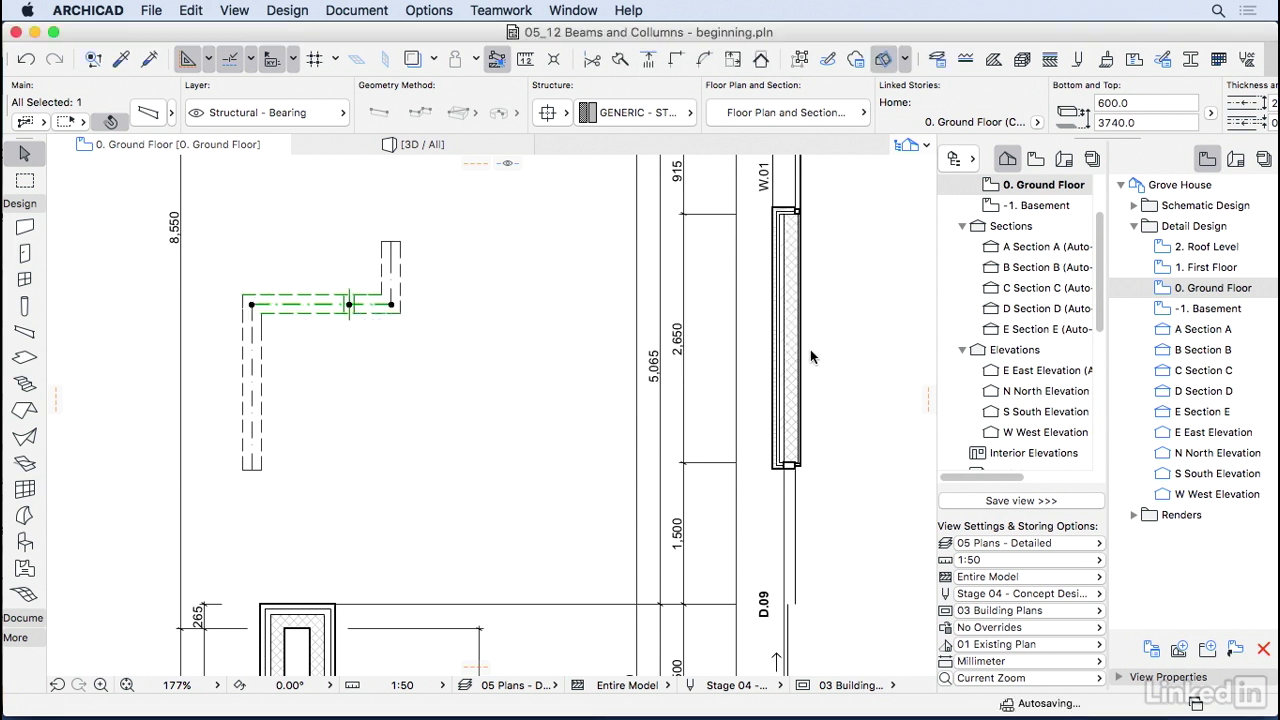
# - Move the beam hole about 104 mm along the middle beam towards the short upright beam
pyautogui.scroll(5, 300, 305)
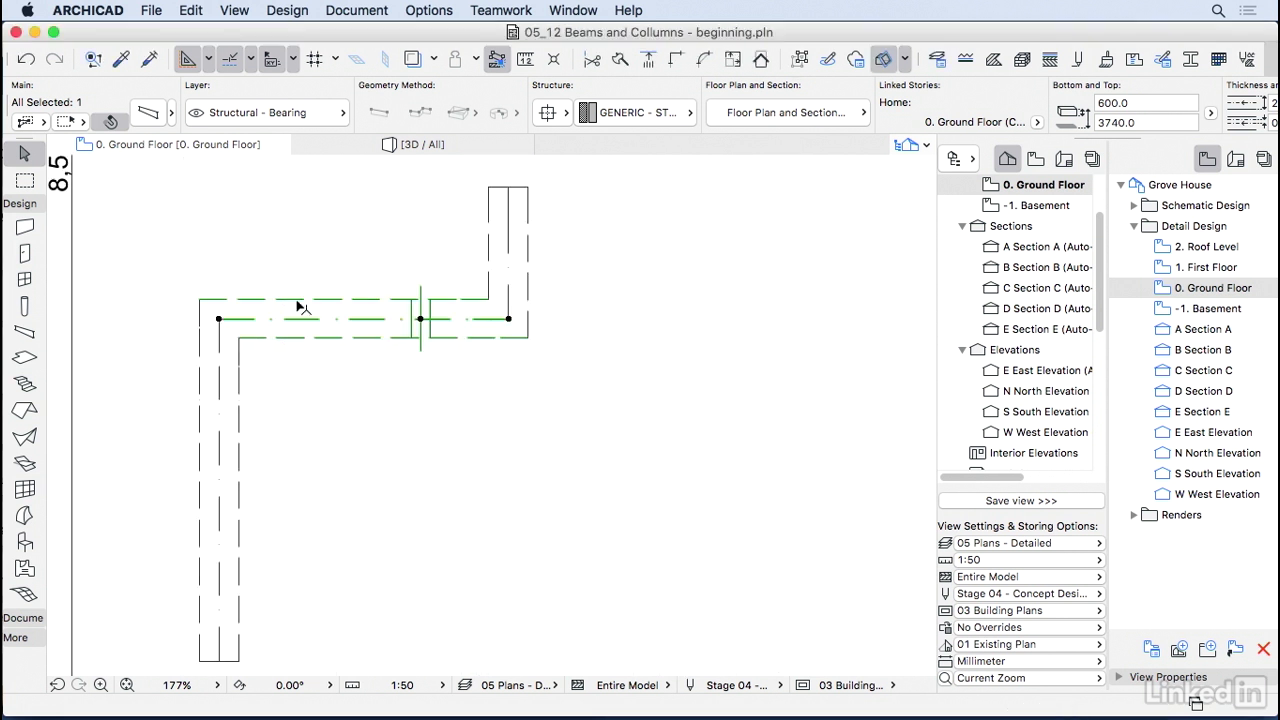
pyautogui.click(421, 320)
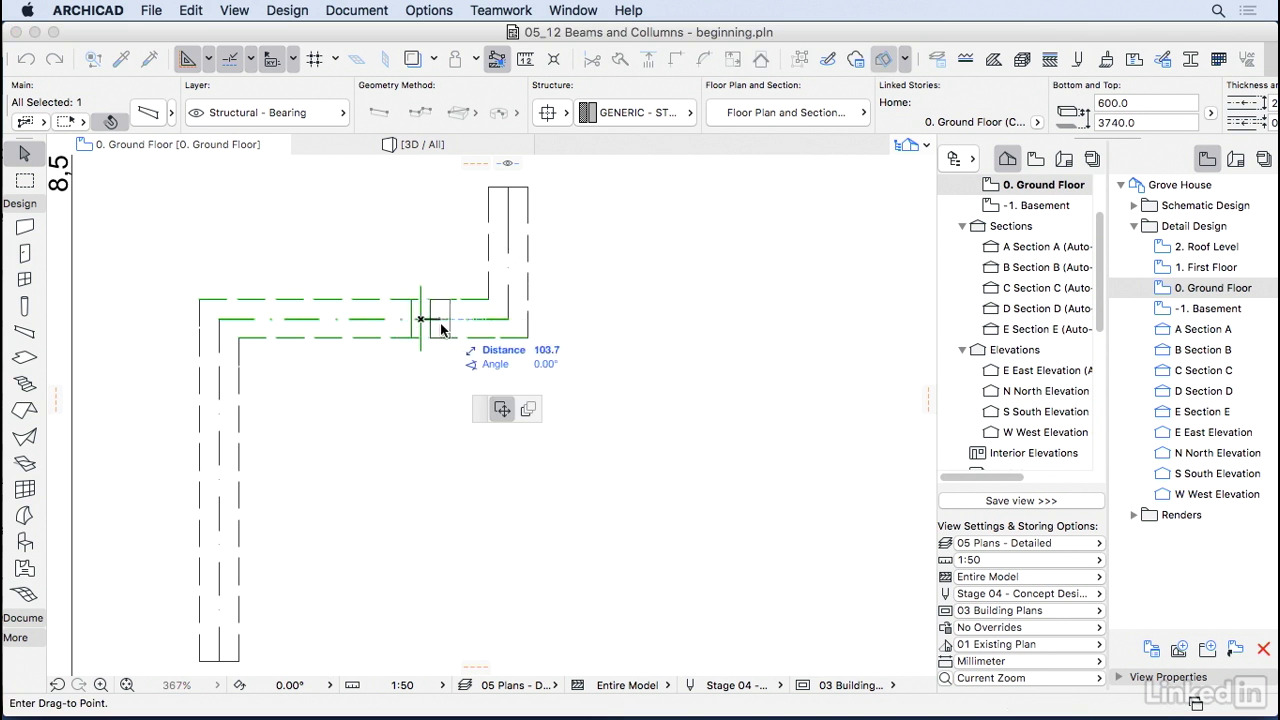
pyautogui.click(441, 325)
# - Show only the three beams in 3D and examine the hole and the corner joints from an angle
pyautogui.keyDown('shift'); pyautogui.click(229, 391); pyautogui.keyUp('shift')
pyautogui.keyDown('shift'); pyautogui.click(514, 234); pyautogui.keyUp('shift')
pyautogui.press('F5')
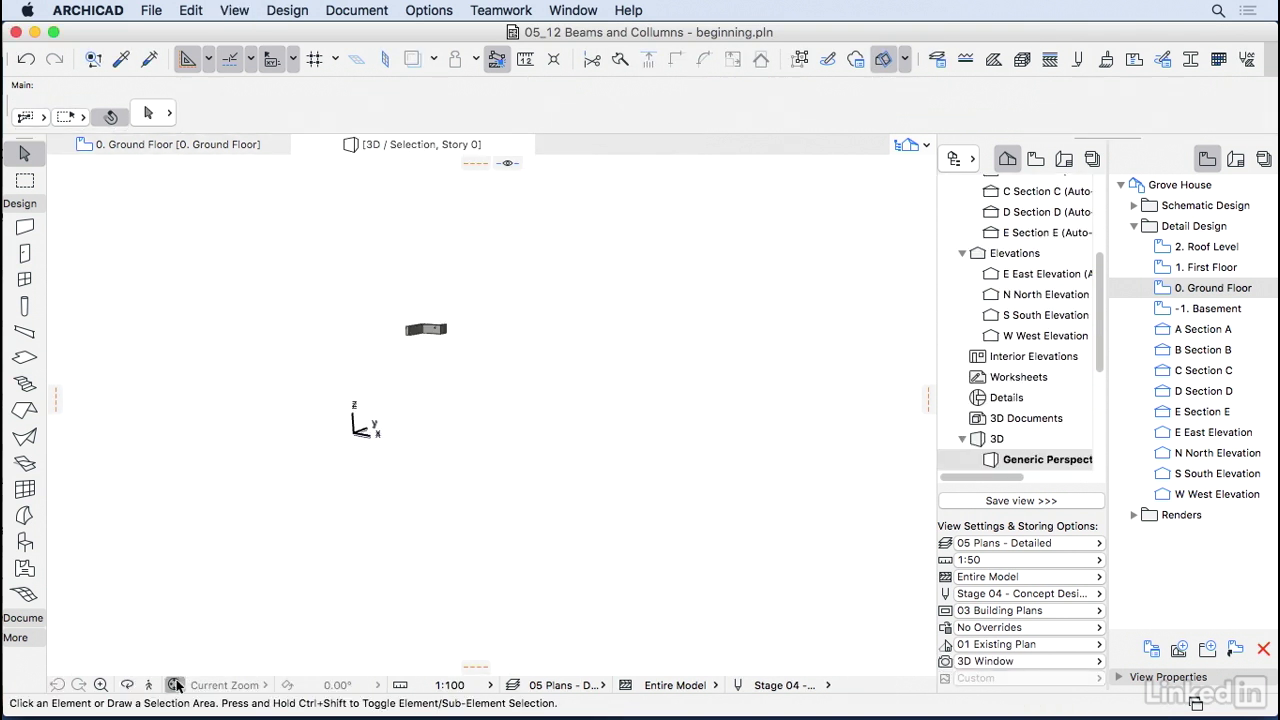
pyautogui.click(175, 685)
pyautogui.keyDown('shift'); pyautogui.moveTo(404, 577); pyautogui.dragTo(549, 455, button='middle'); pyautogui.keyUp('shift')
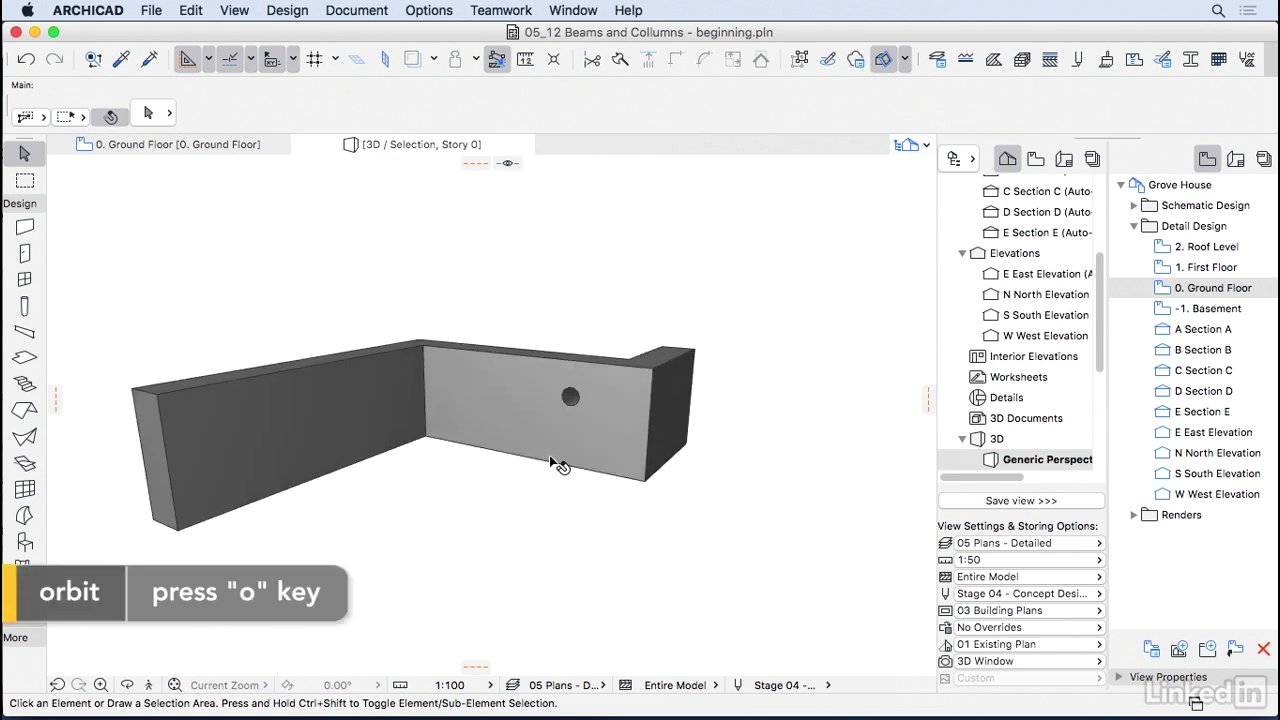
# - Return to the ground floor plan and delete all three beams together with the hole
pyautogui.press('F2')
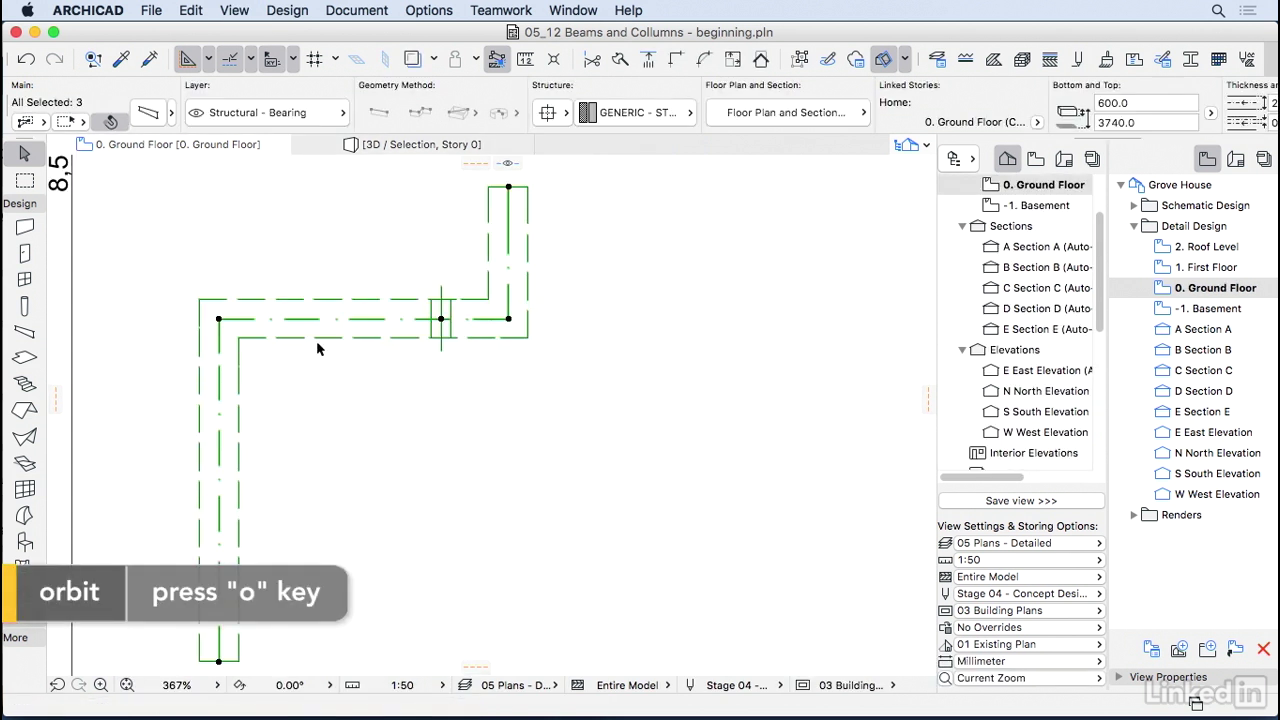
pyautogui.press('Delete')
pyautogui.click(457, 312)
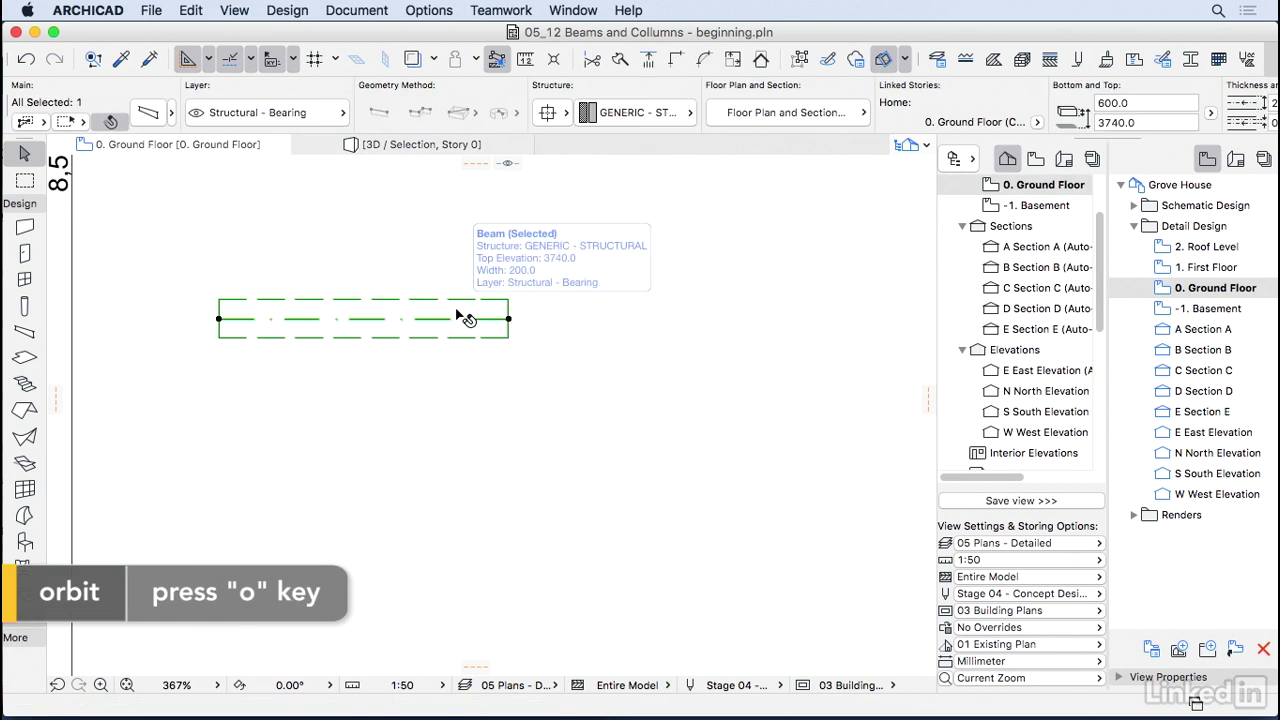
pyautogui.press('Delete')
# - Open the column default settings and compare the circular and profile core options, ending on the rectangular one
pyautogui.scroll(-10, 464, 308)
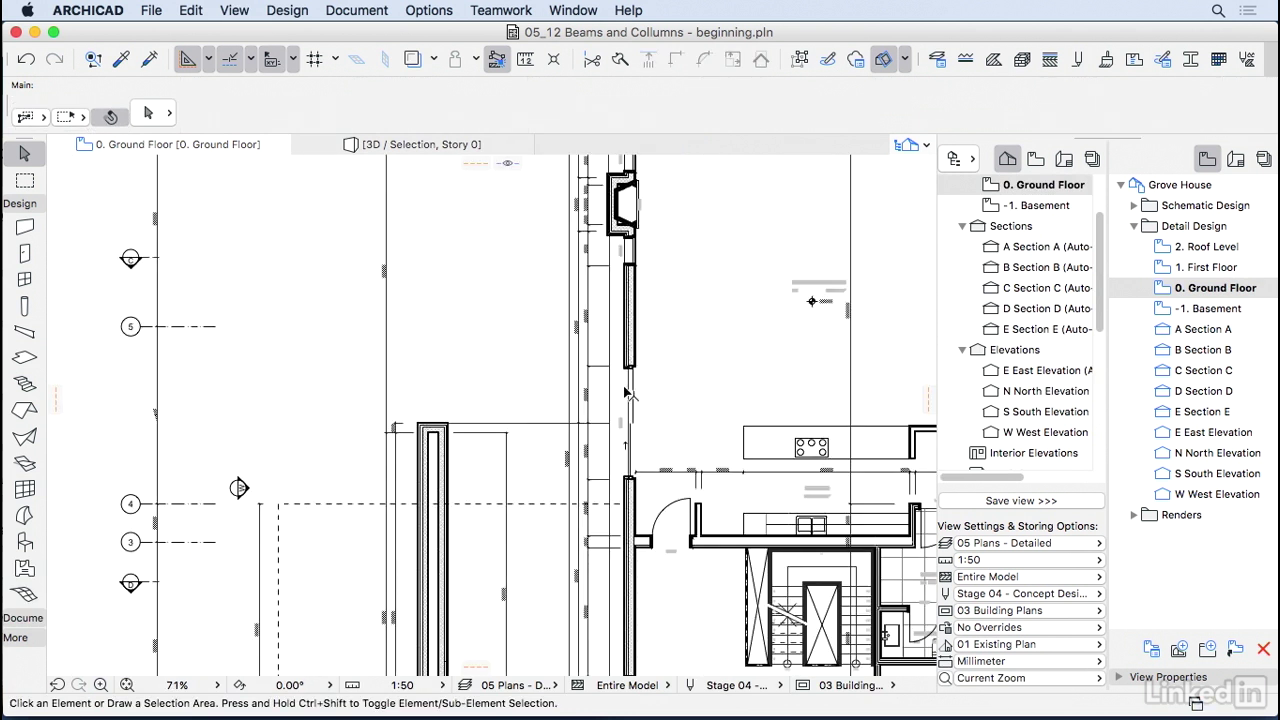
pyautogui.scroll(6, 631, 392)
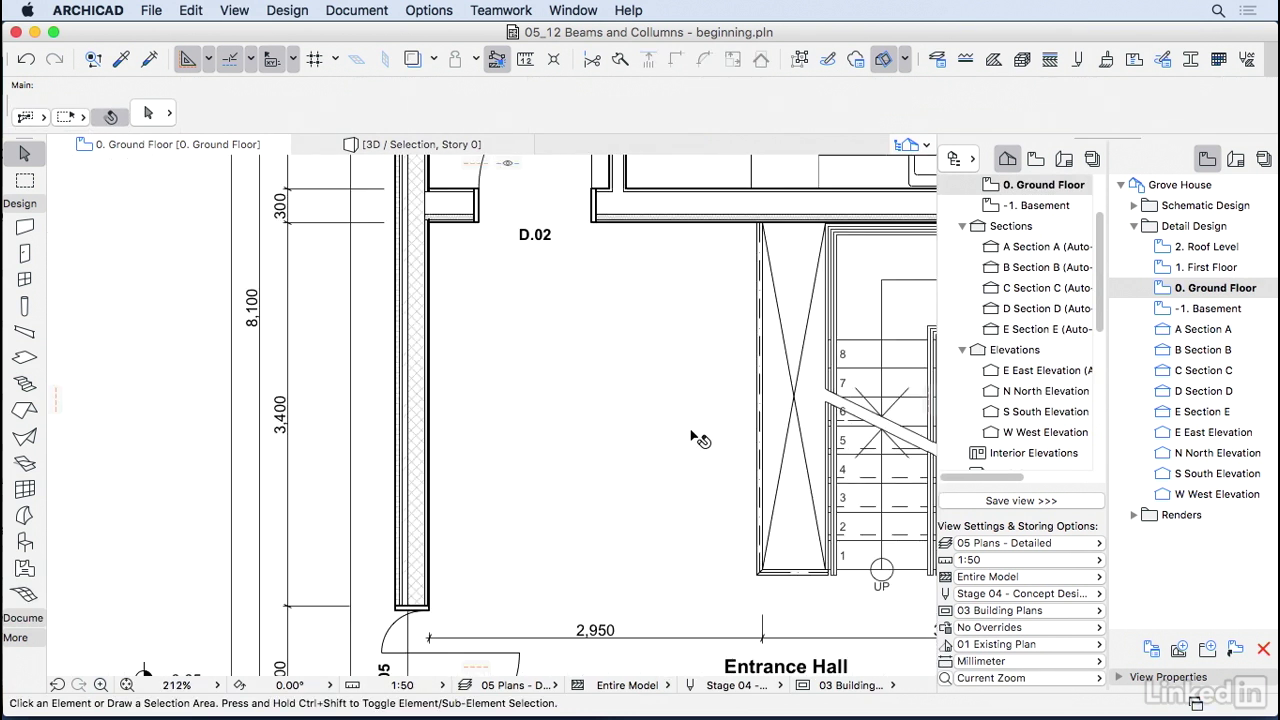
pyautogui.doubleClick(24, 306)
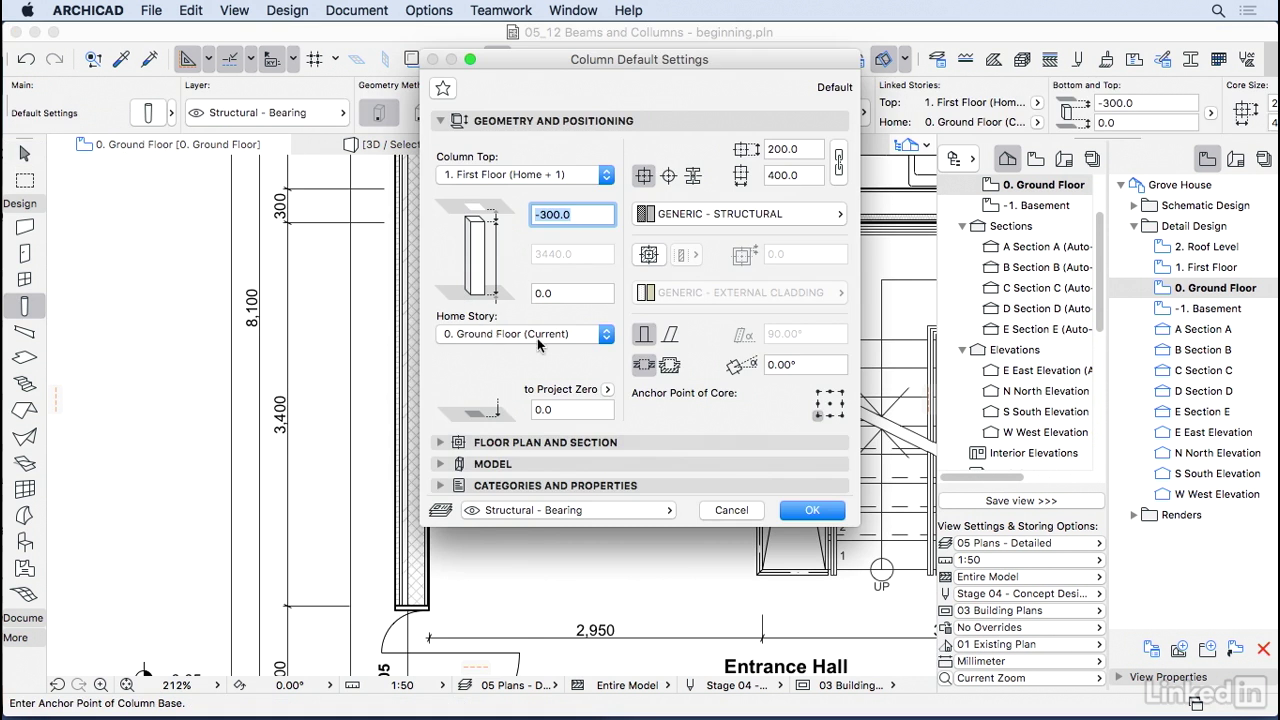
pyautogui.click(581, 210)
pyautogui.click(668, 176)
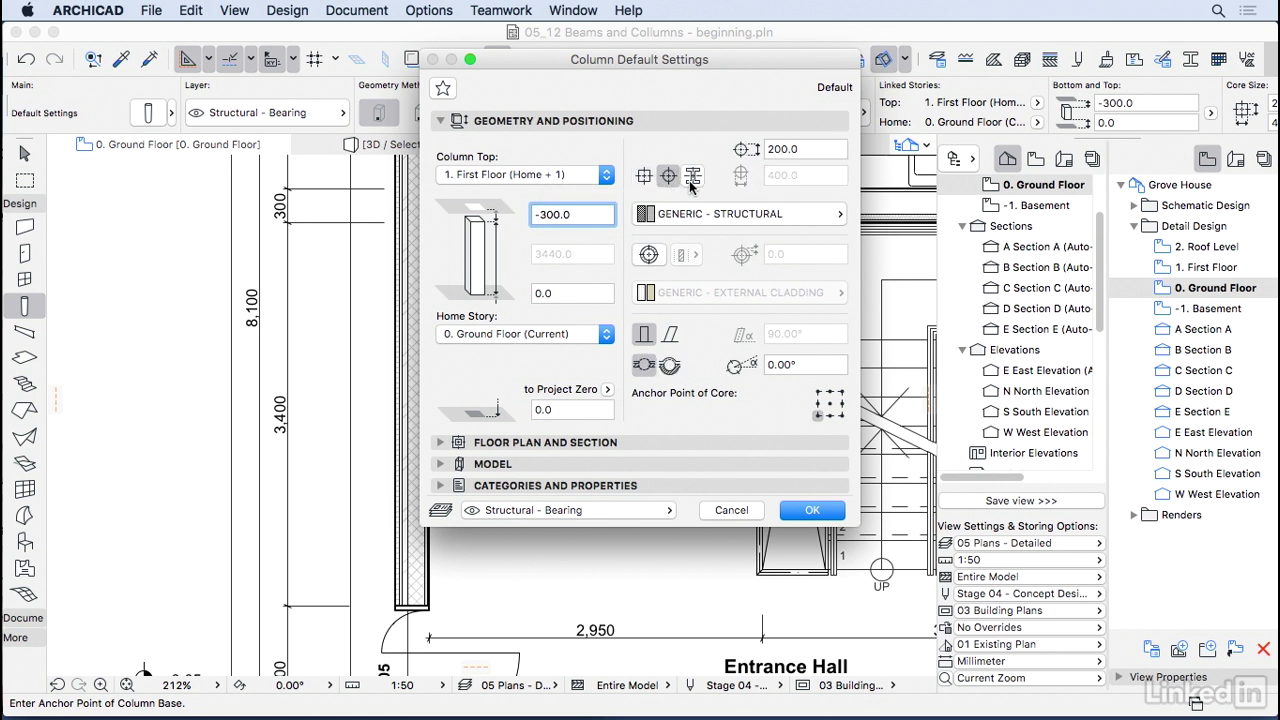
pyautogui.click(692, 177)
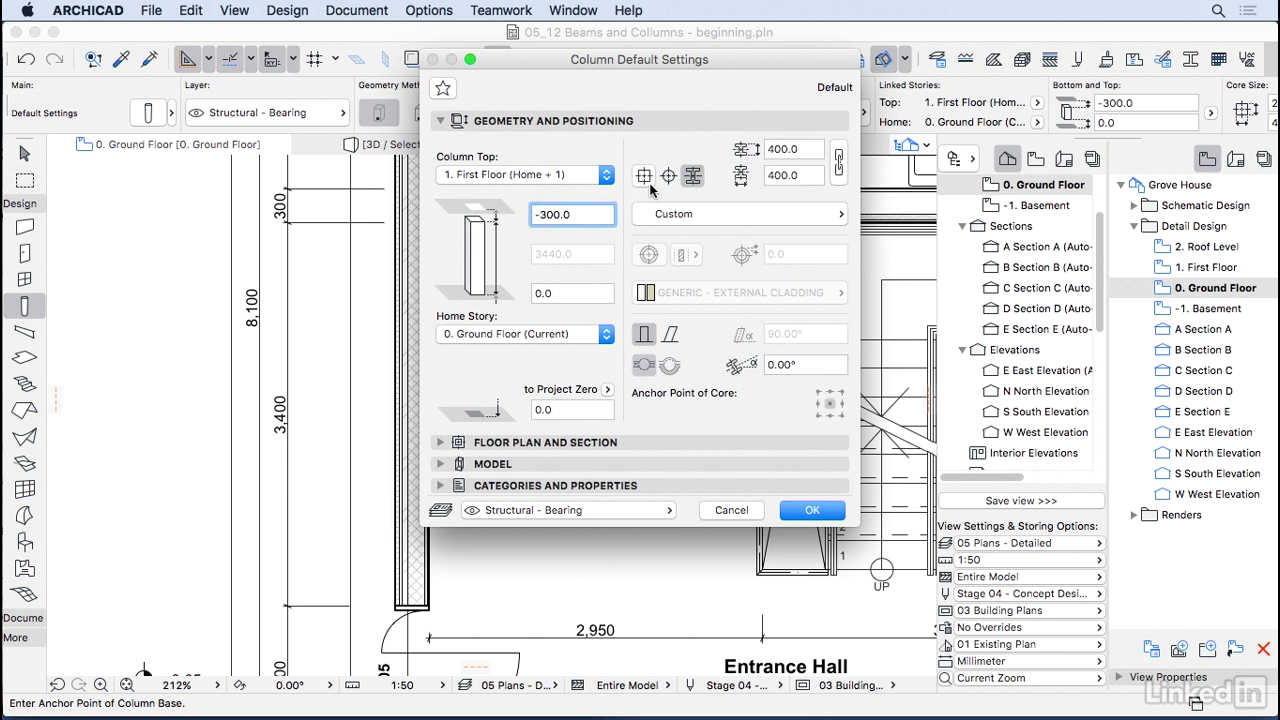
pyautogui.click(646, 178)
# - Set the default column core to a linked 250 x 250 mm section made of Concrete - Structural
pyautogui.click(806, 156)
pyautogui.write('2')
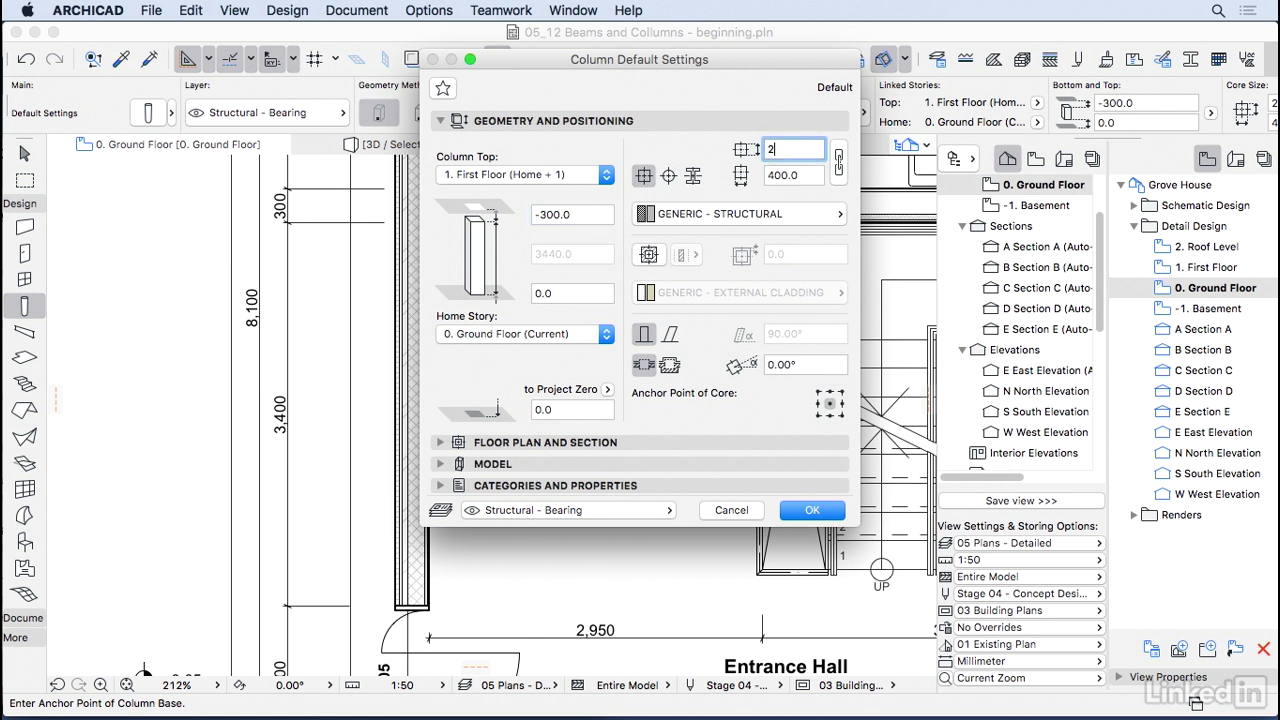
pyautogui.write('50')
pyautogui.click(839, 163)
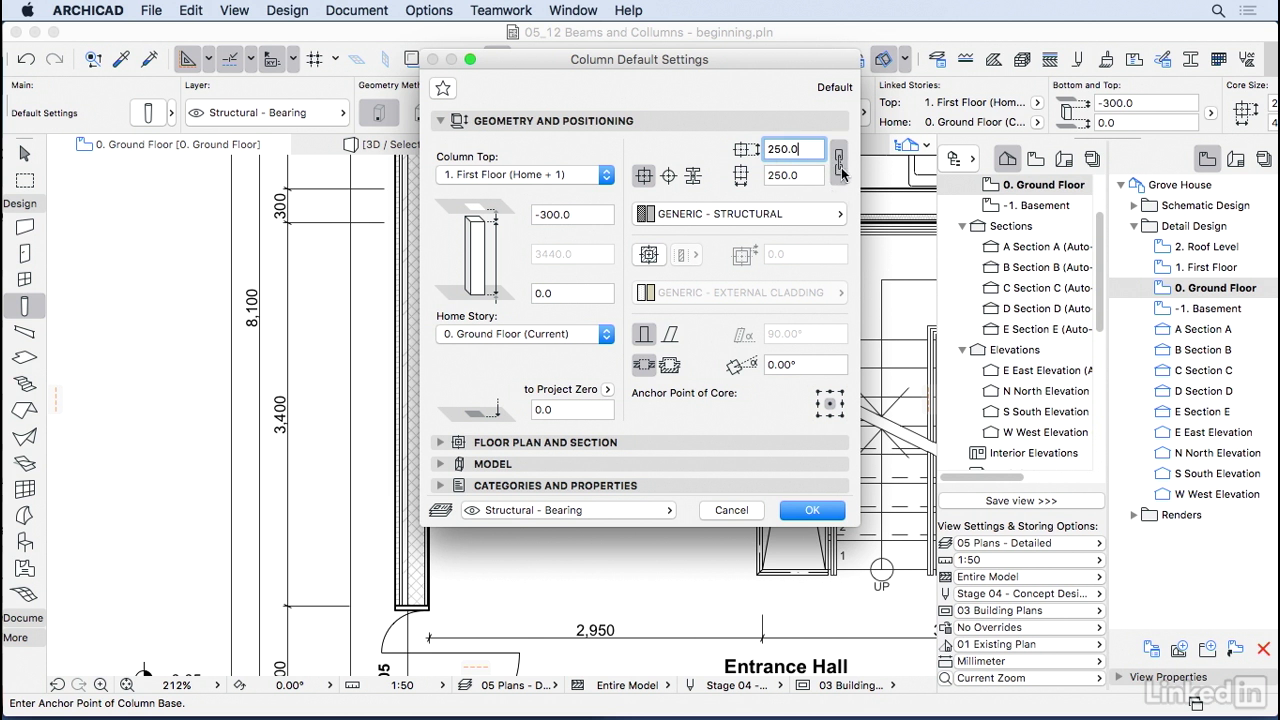
pyautogui.click(799, 212)
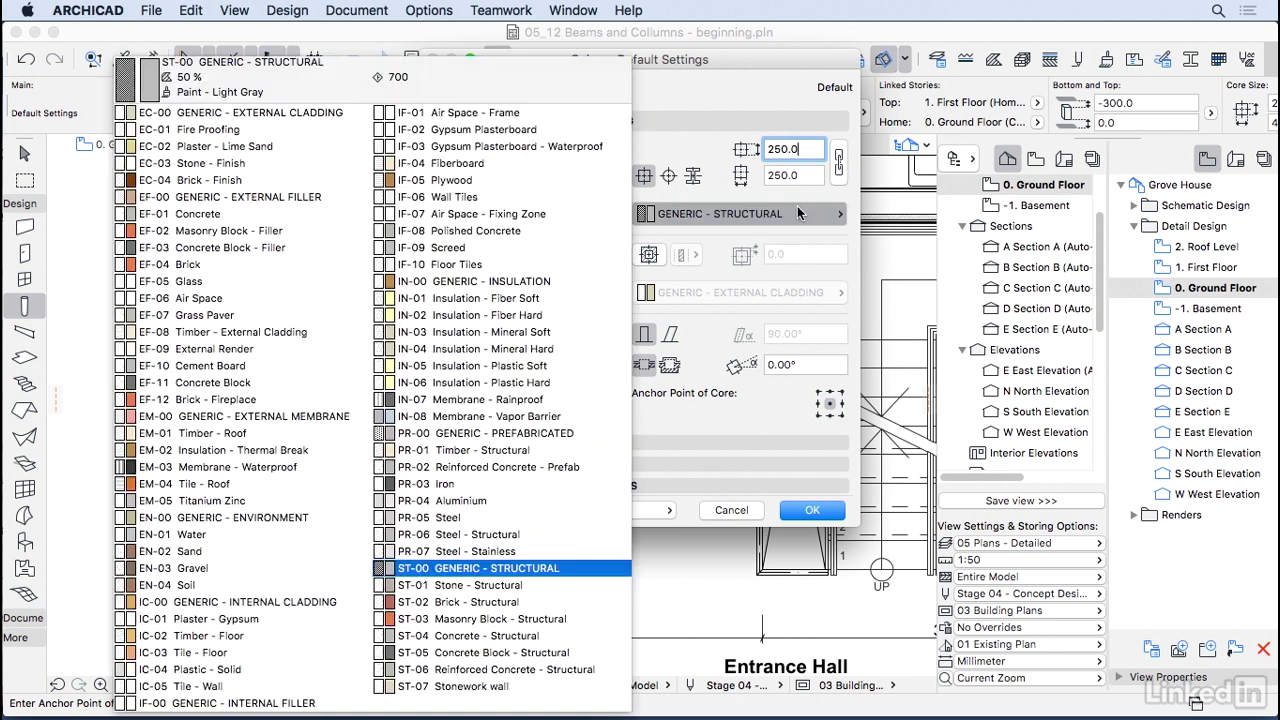
pyautogui.click(505, 637)
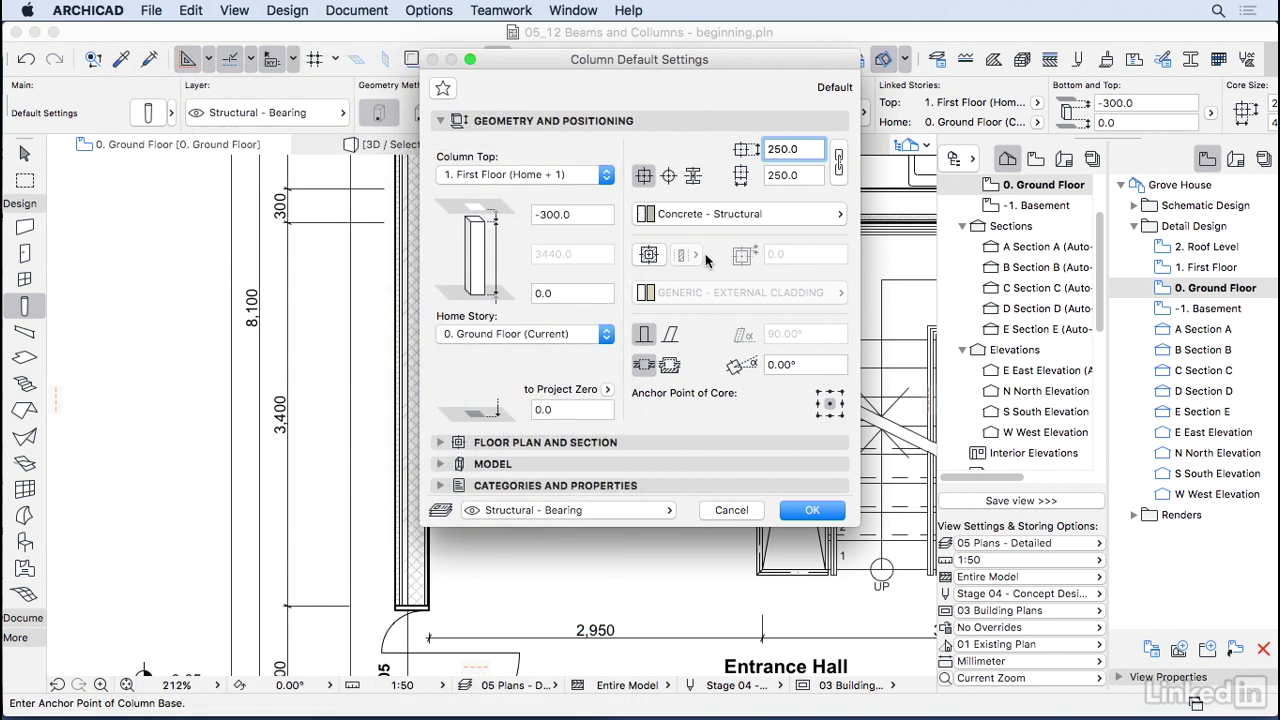
# - Try out a column veneer of Insulation - Plastic Soft with the Other type and the slanted option, reverting to a plain vertical column
pyautogui.click(650, 256)
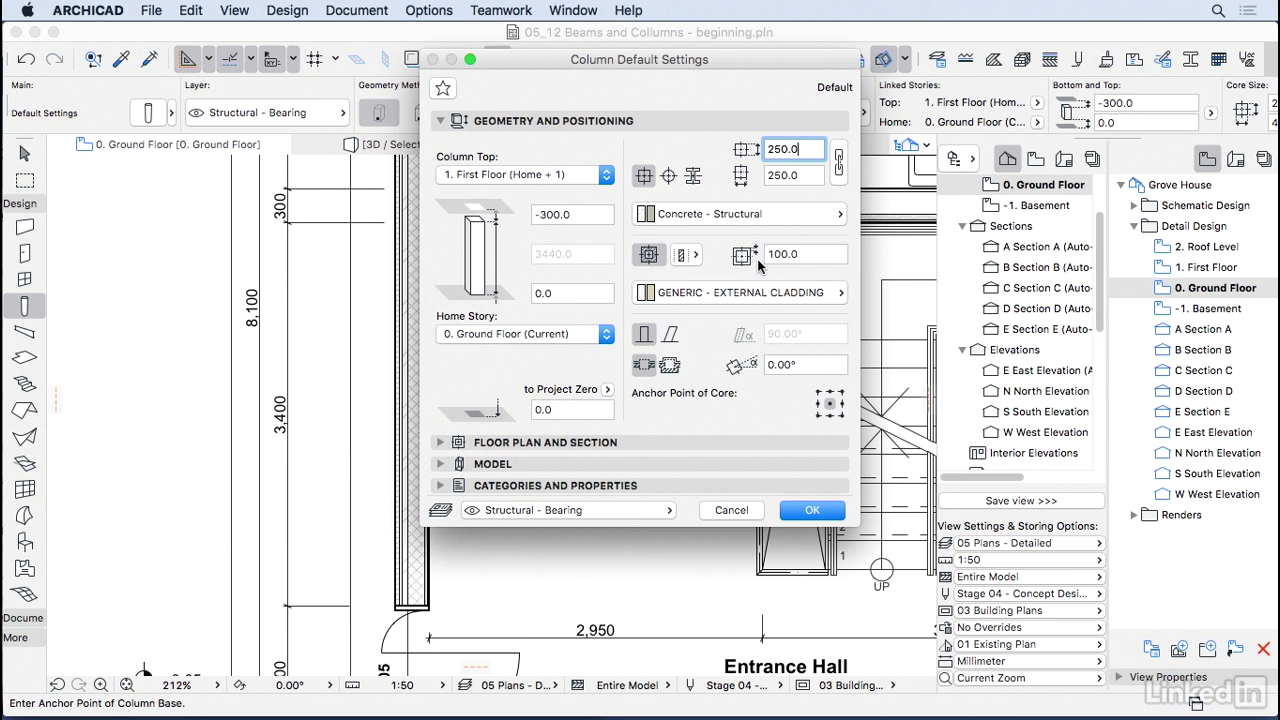
pyautogui.click(750, 292)
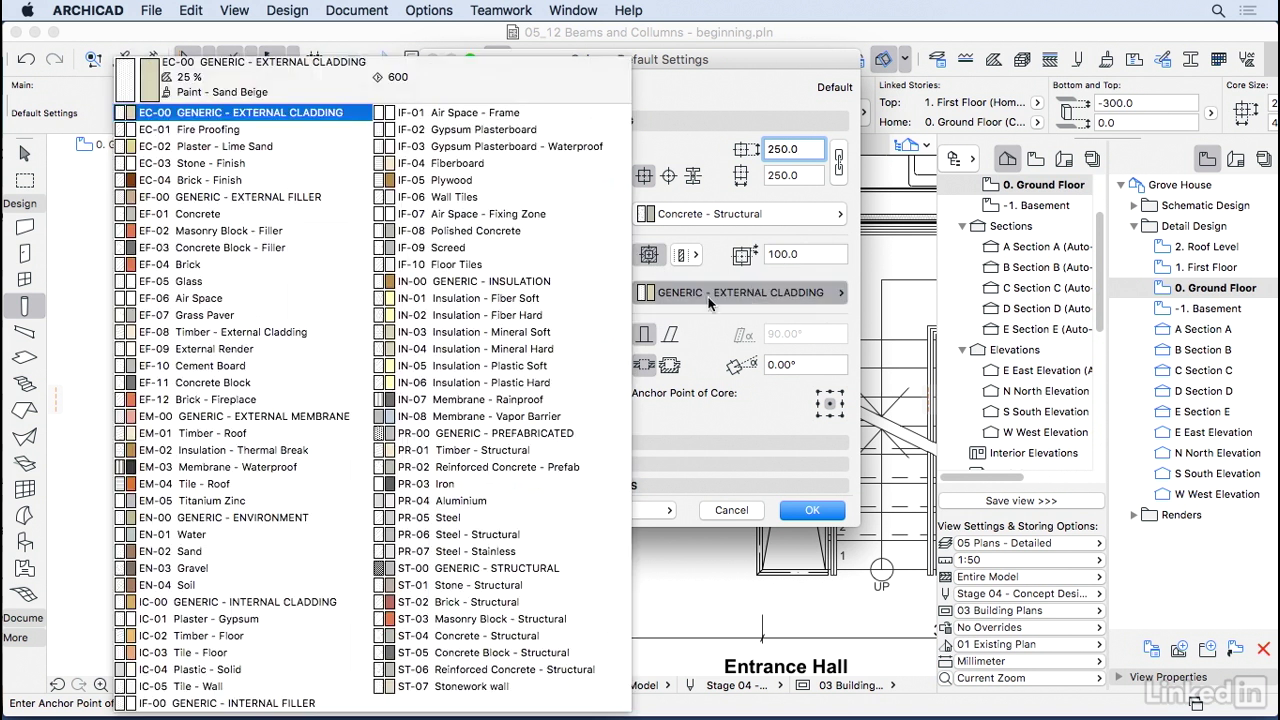
pyautogui.click(535, 371)
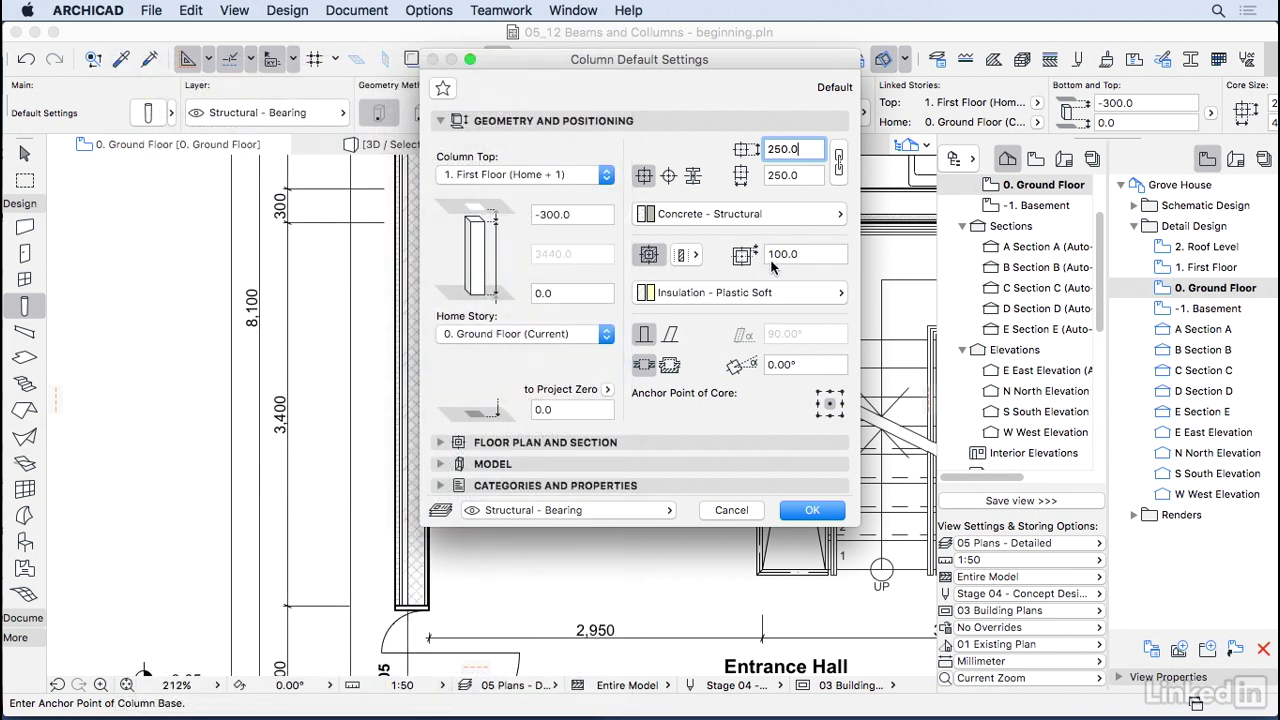
pyautogui.click(690, 256)
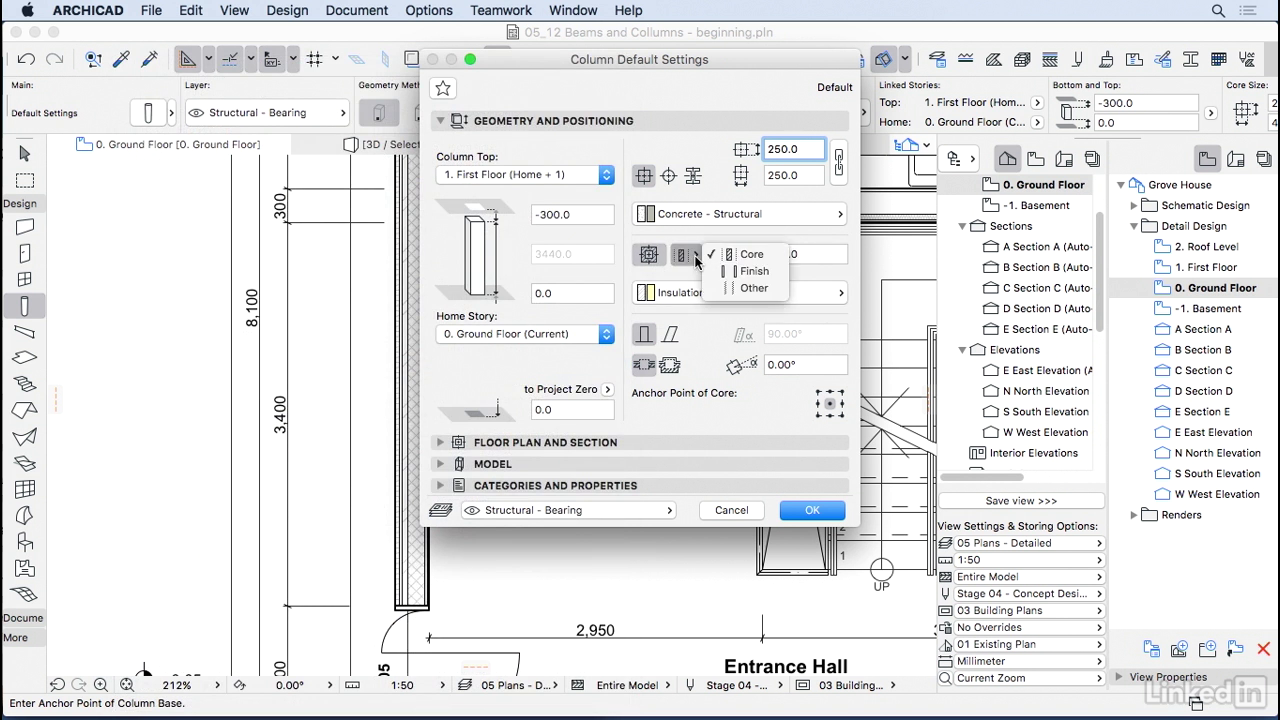
pyautogui.click(752, 288)
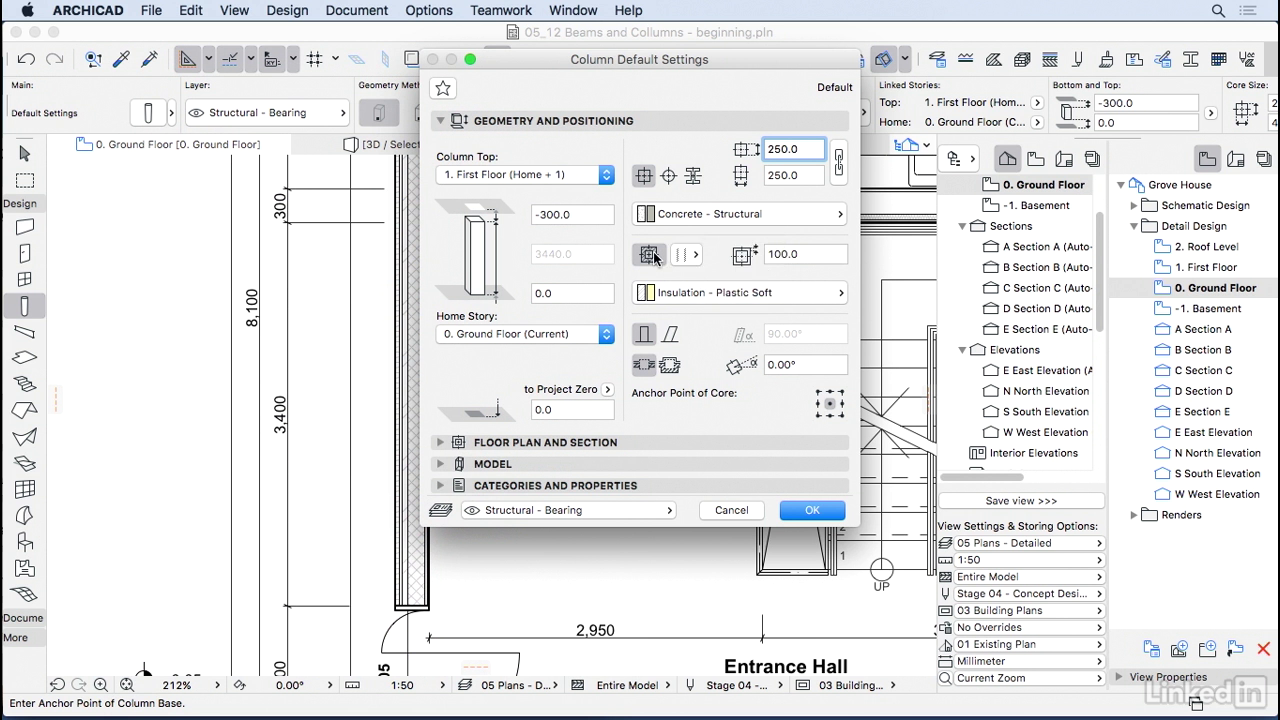
pyautogui.click(650, 255)
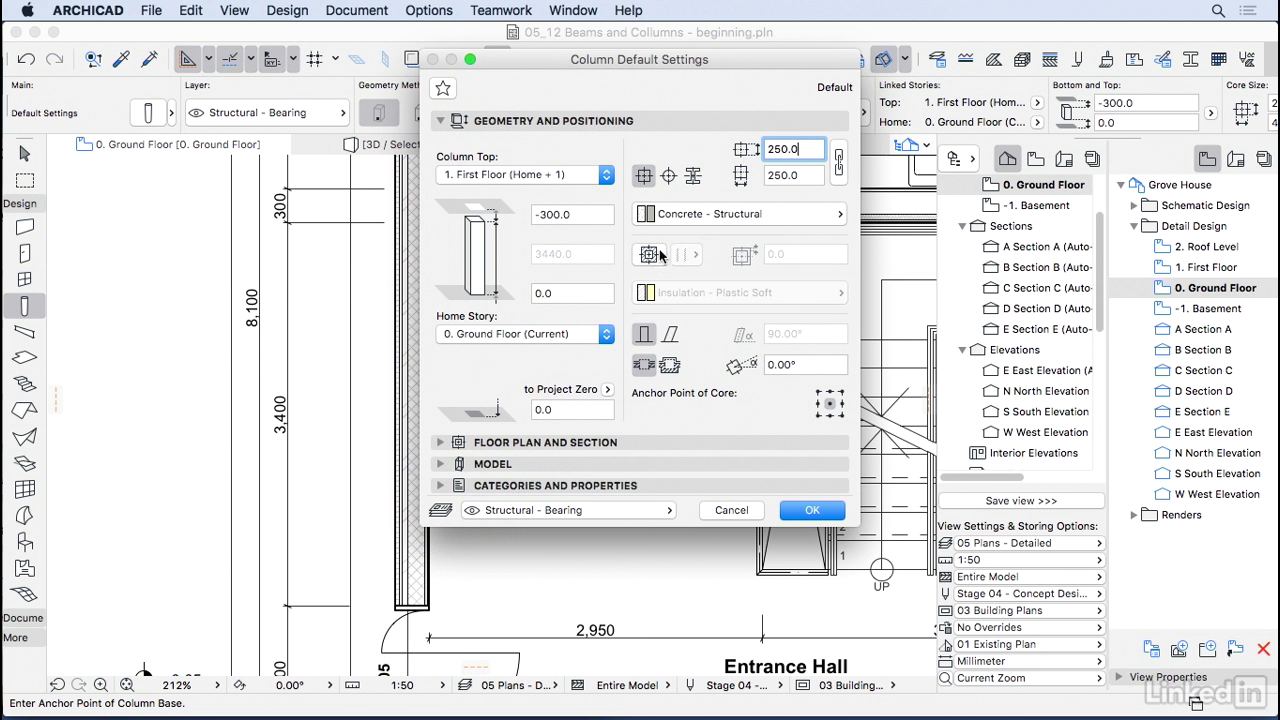
pyautogui.click(671, 334)
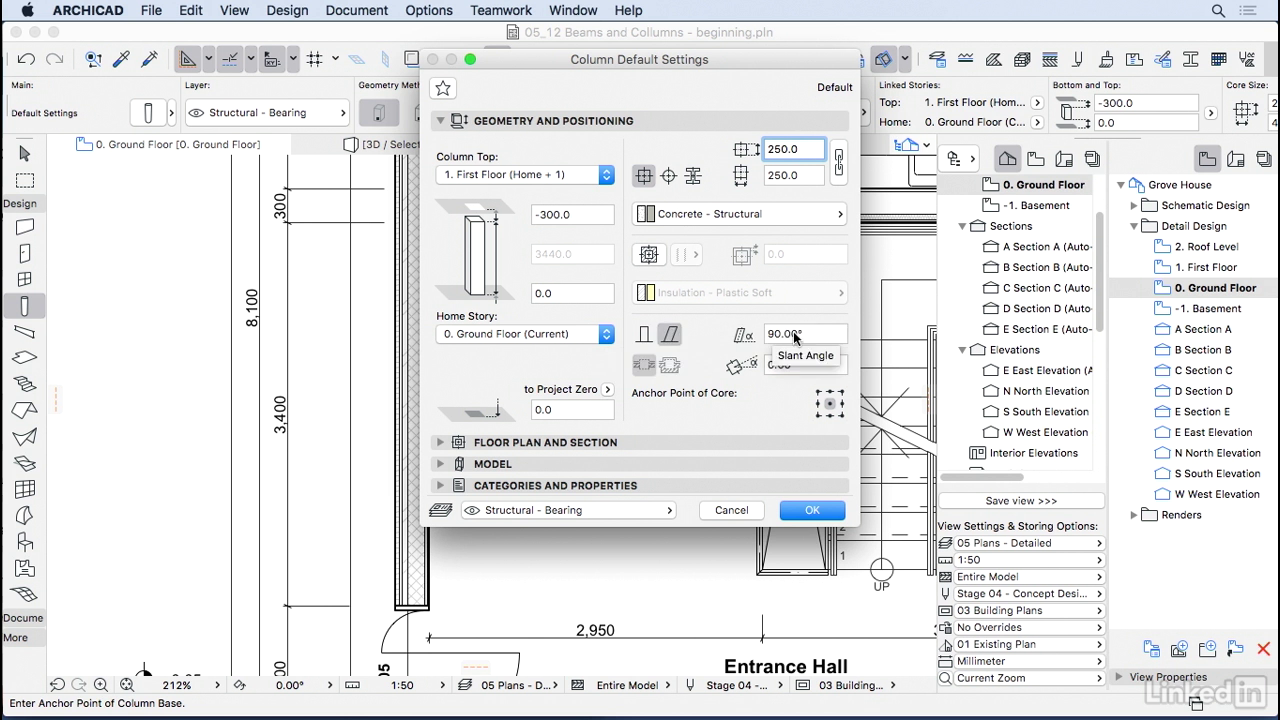
pyautogui.click(650, 340)
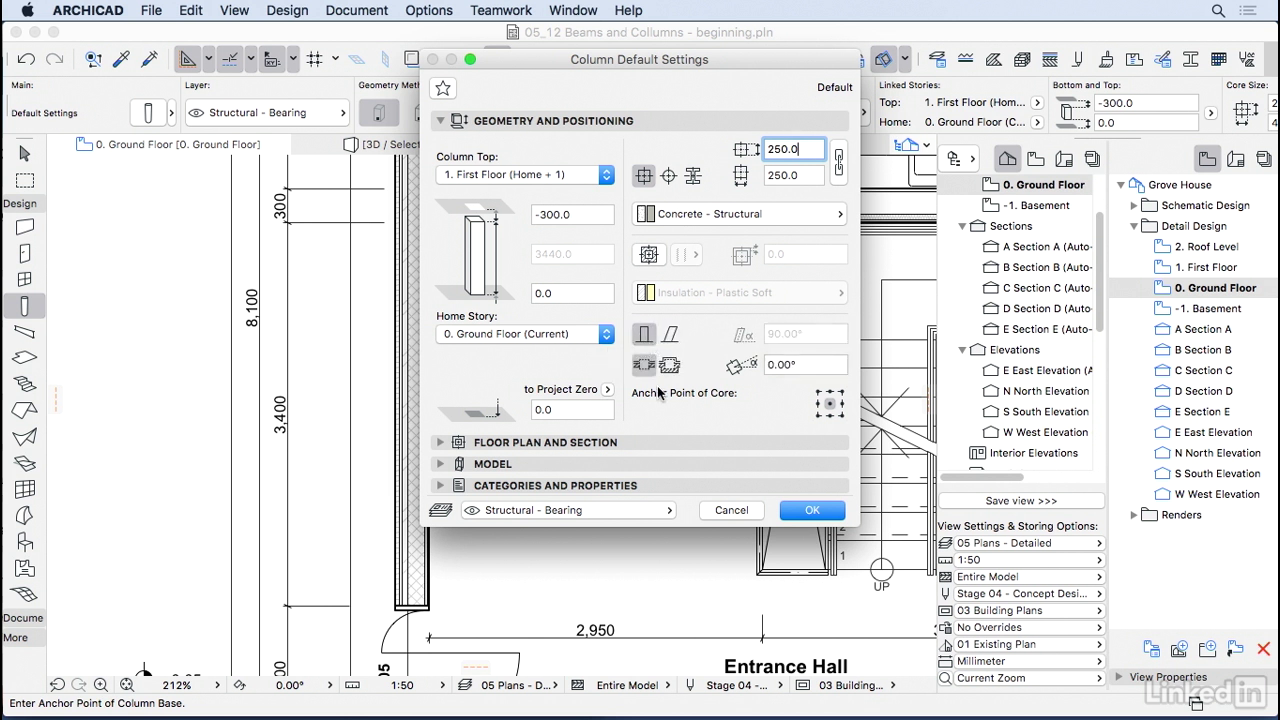
# - Place one column in the open floor area below D.02 and move it into the exterior wall
pyautogui.click(812, 511)
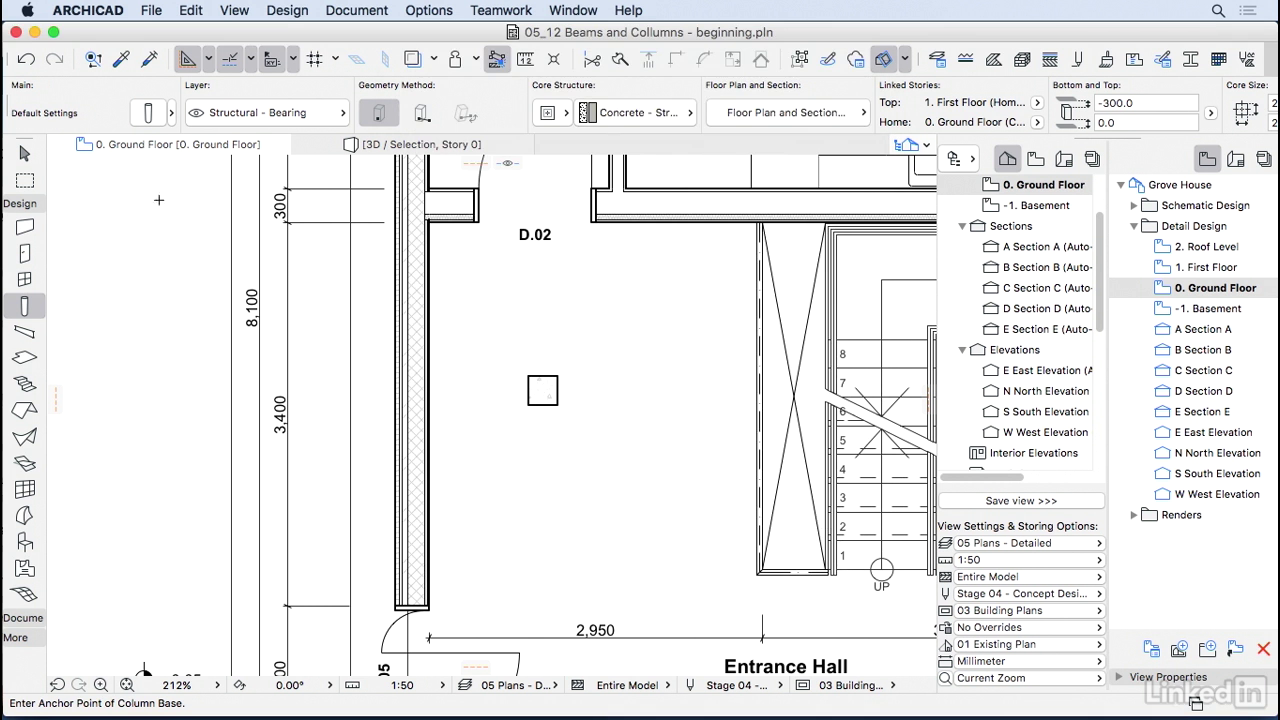
pyautogui.click(25, 153)
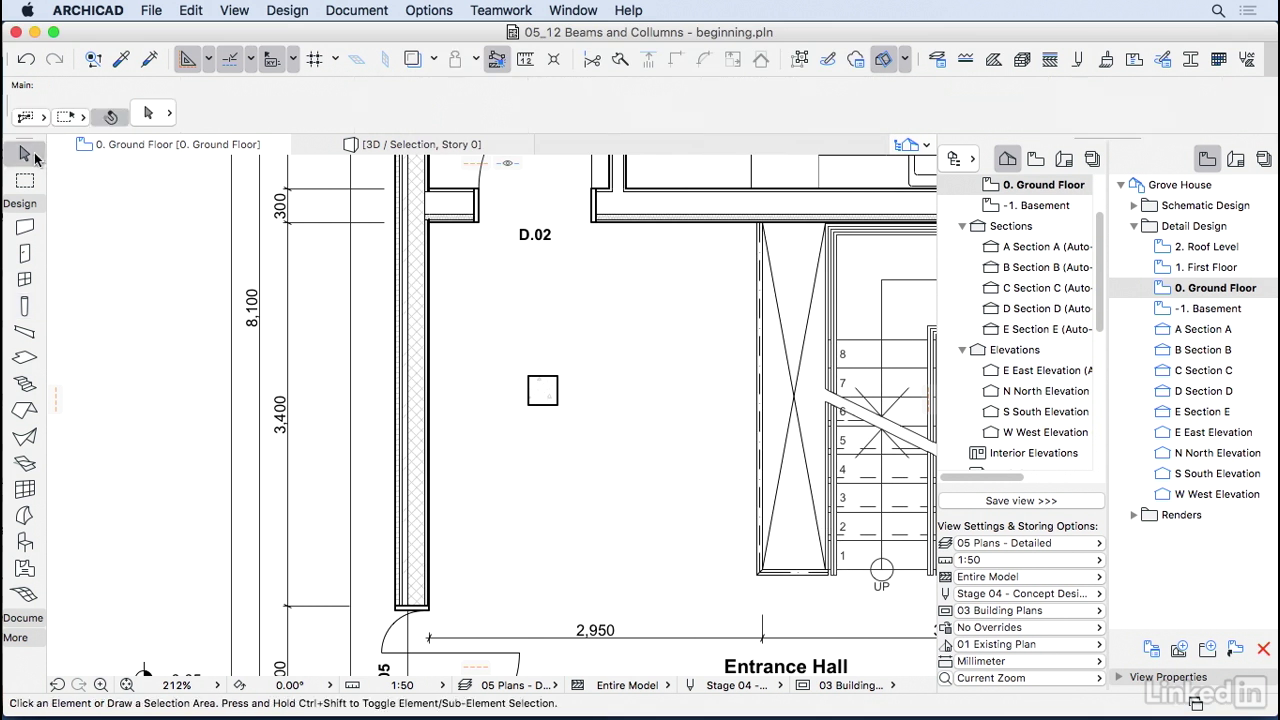
pyautogui.click(559, 383)
pyautogui.press('super+d')
pyautogui.click(557, 377)
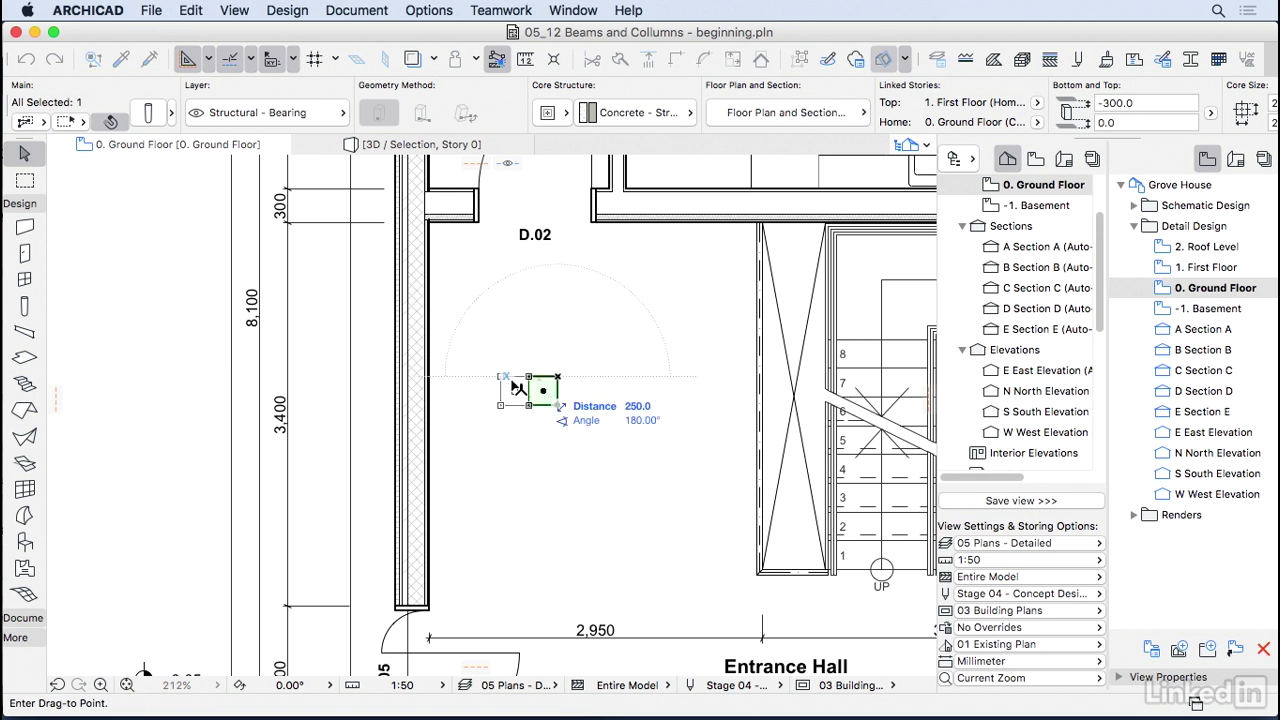
pyautogui.click(425, 366)
pyautogui.press('Escape')
# - Try wrapping the exterior wall's layers around the column by changing its wall connection setting
pyautogui.scroll(4, 413, 378)
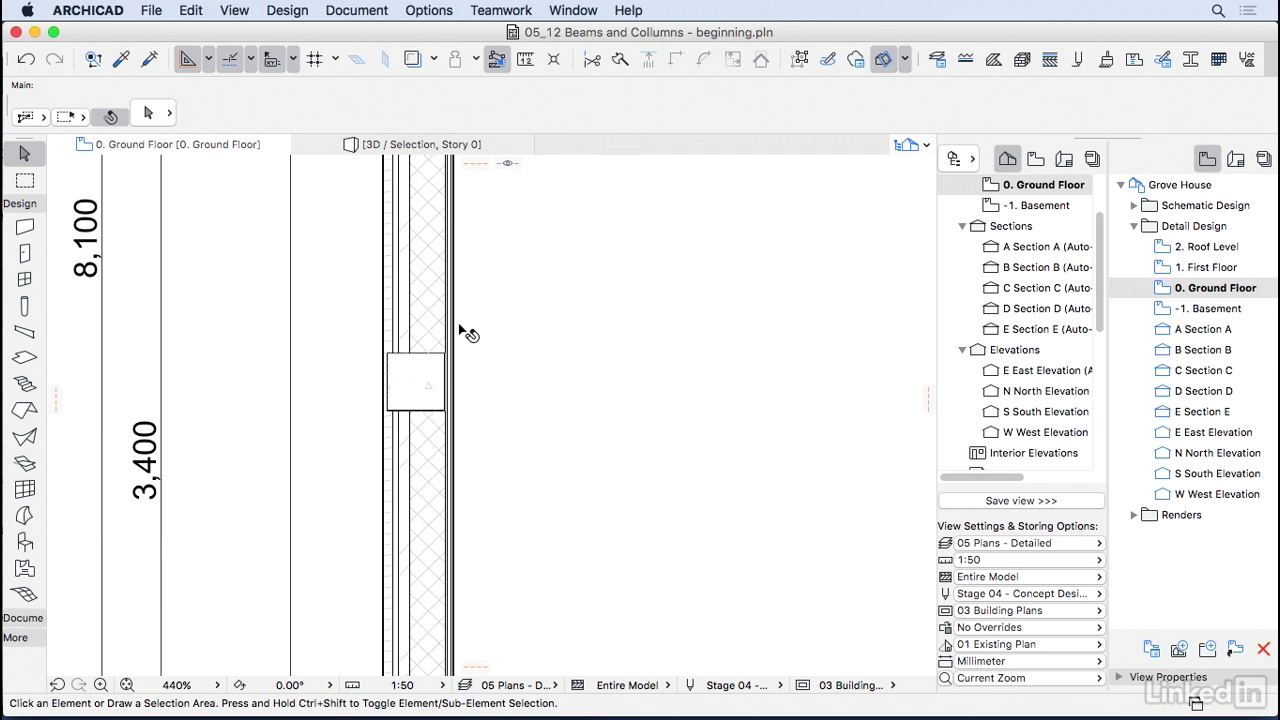
pyautogui.click(443, 328)
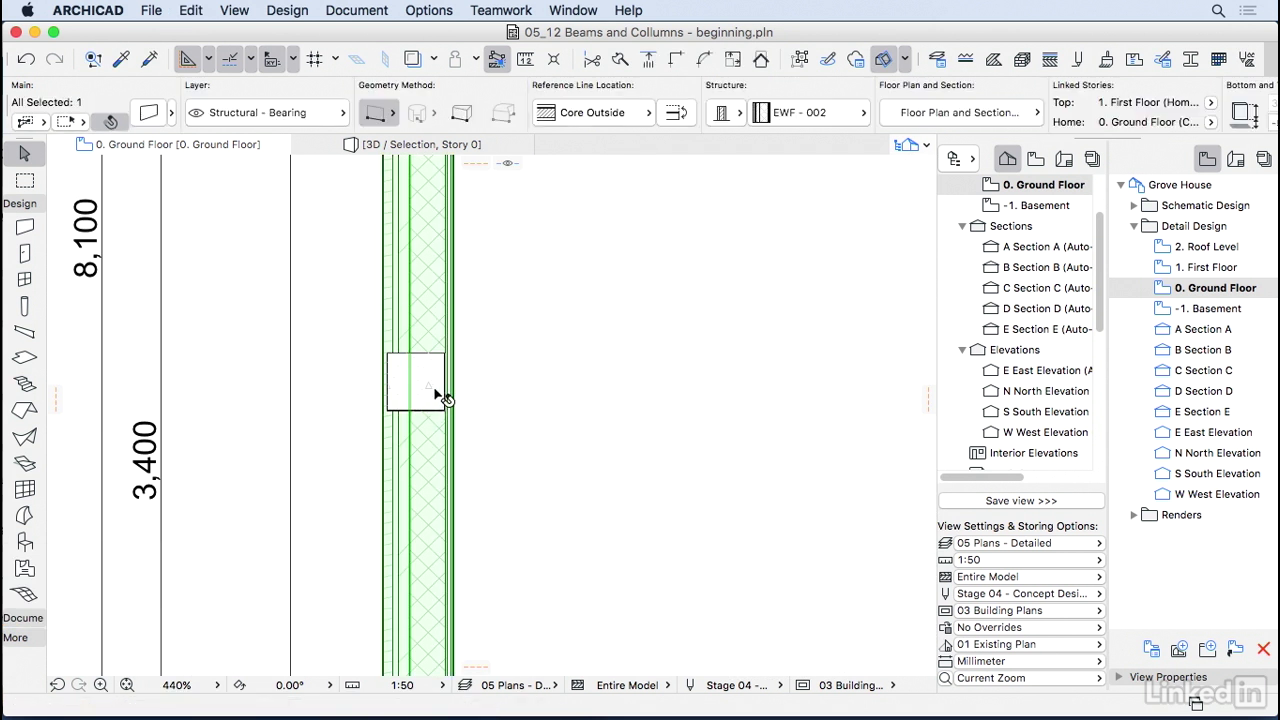
pyautogui.press('Escape')
pyautogui.click(402, 393)
pyautogui.press('Escape')
pyautogui.click(446, 410)
pyautogui.press('super+t')
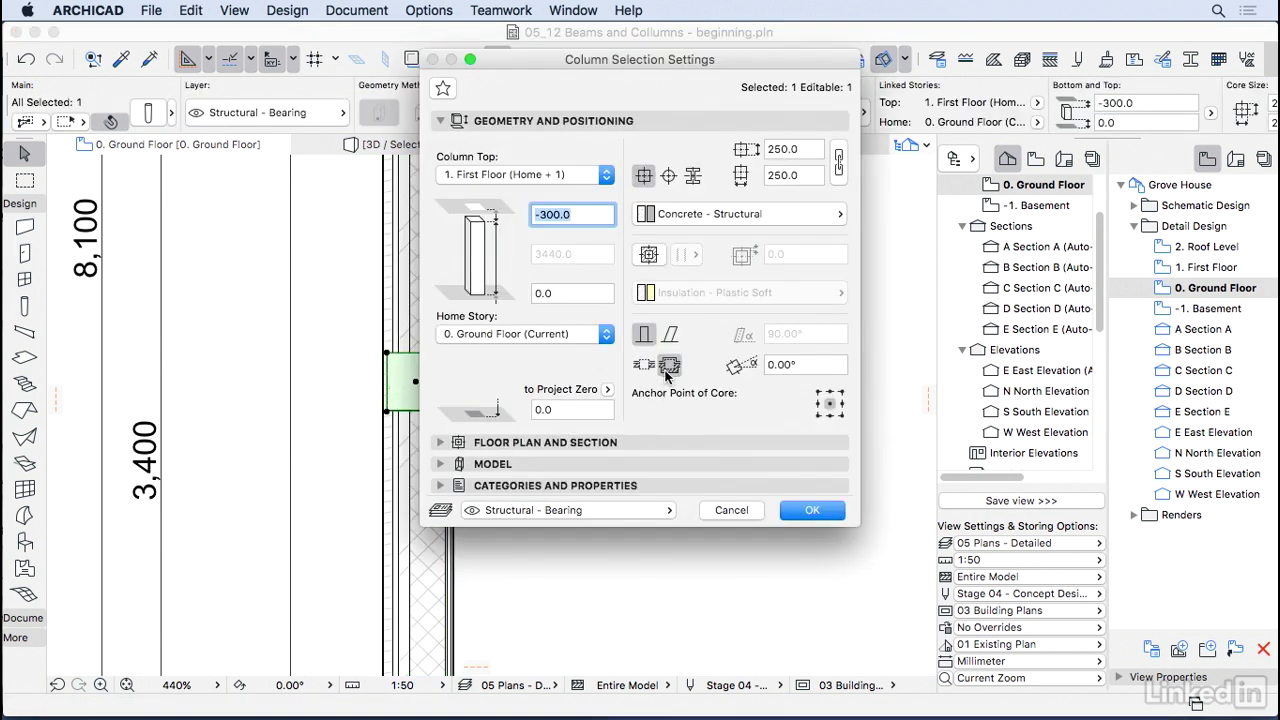
pyautogui.click(803, 511)
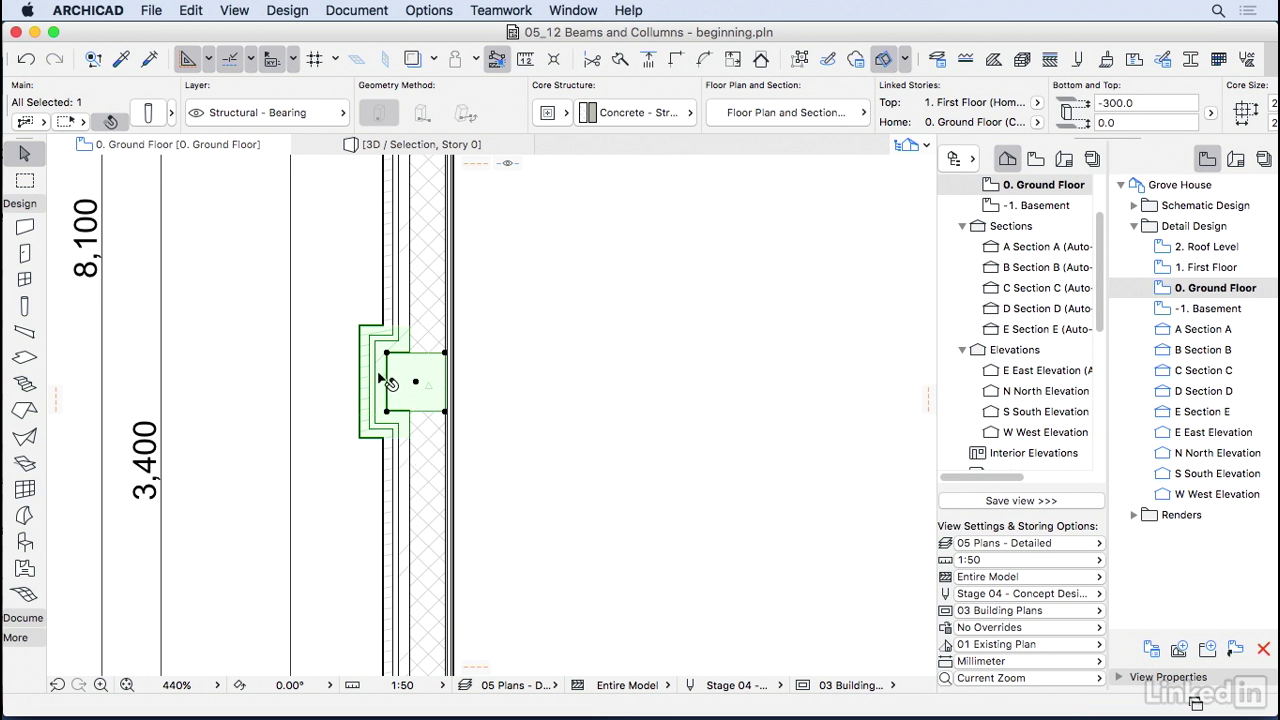
# - Set the column in the exterior wall back to the freestanding, unwrapped option
pyautogui.hscroll(-3, 540, 410)
pyautogui.press('super+t')
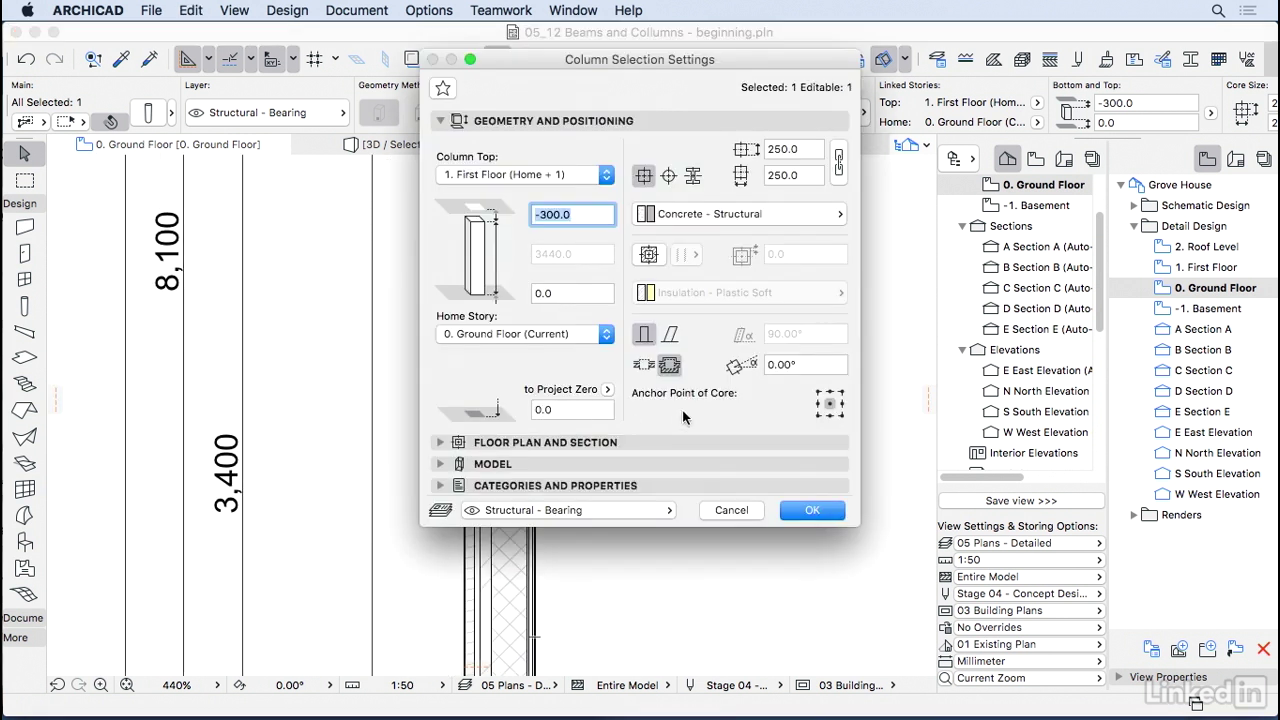
pyautogui.click(797, 515)
pyautogui.press('Escape')
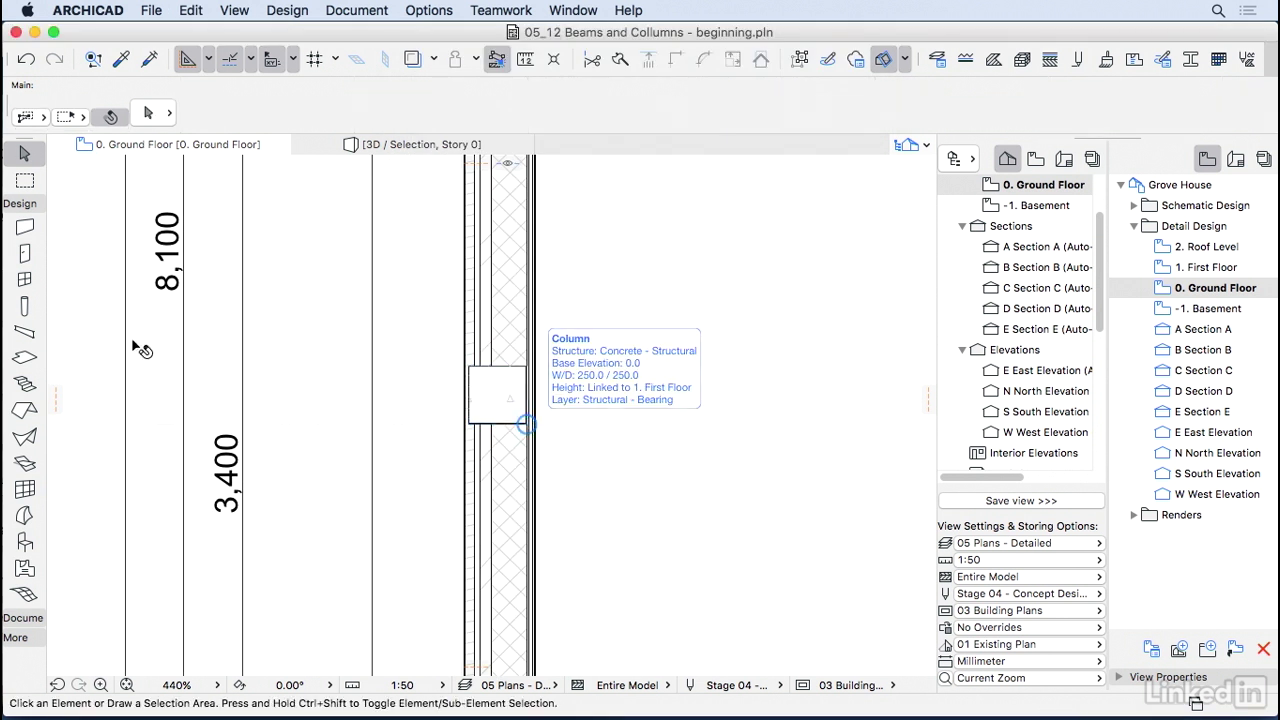
# - Draw a horizontal beam across the column, running from outside the exterior wall into the room
pyautogui.click(24, 332)
pyautogui.click(387, 390)
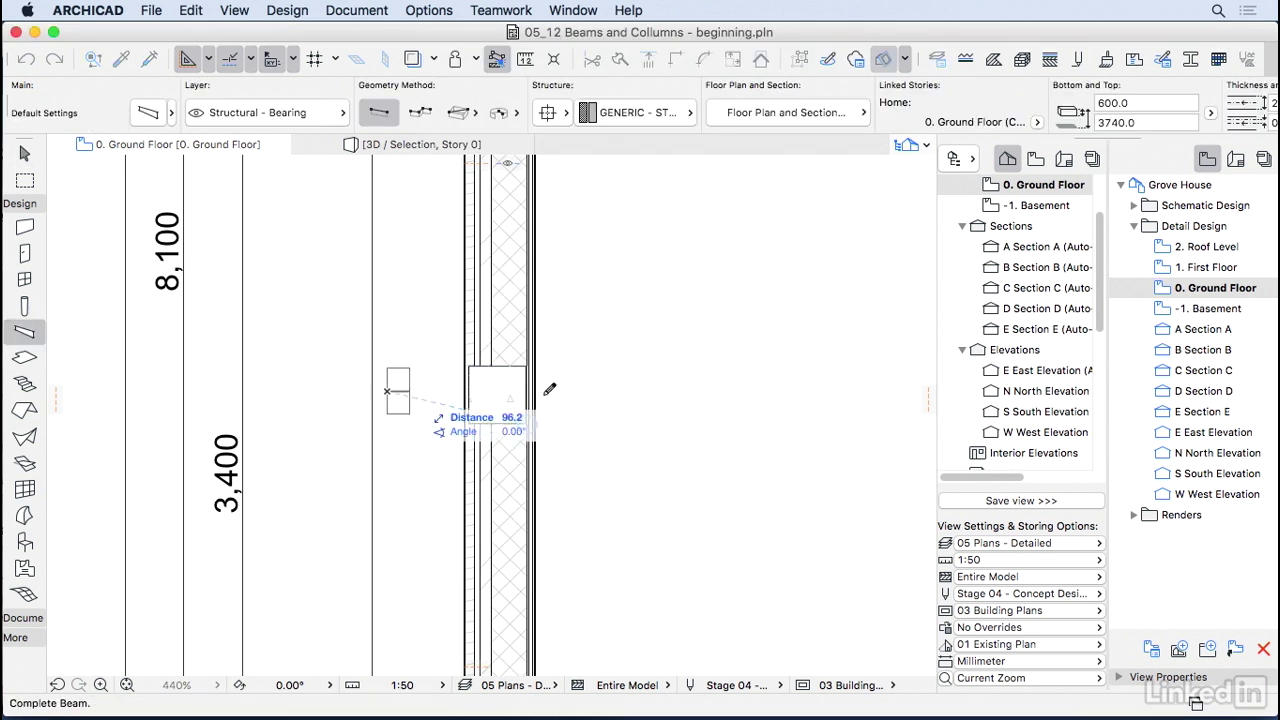
pyautogui.click(819, 390)
pyautogui.press('Escape')
pyautogui.scroll(-5, 771, 320)
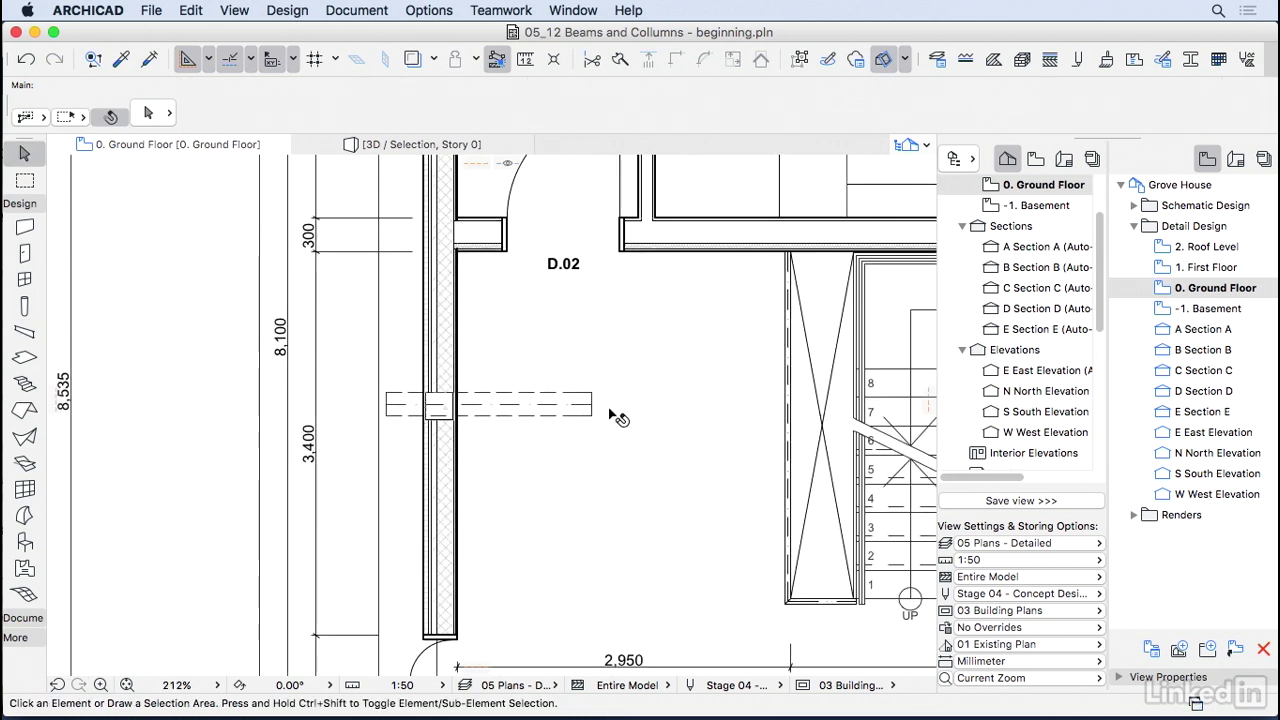
# - Create a new layer named Structural - Beams in the layer settings
pyautogui.press('super+l')
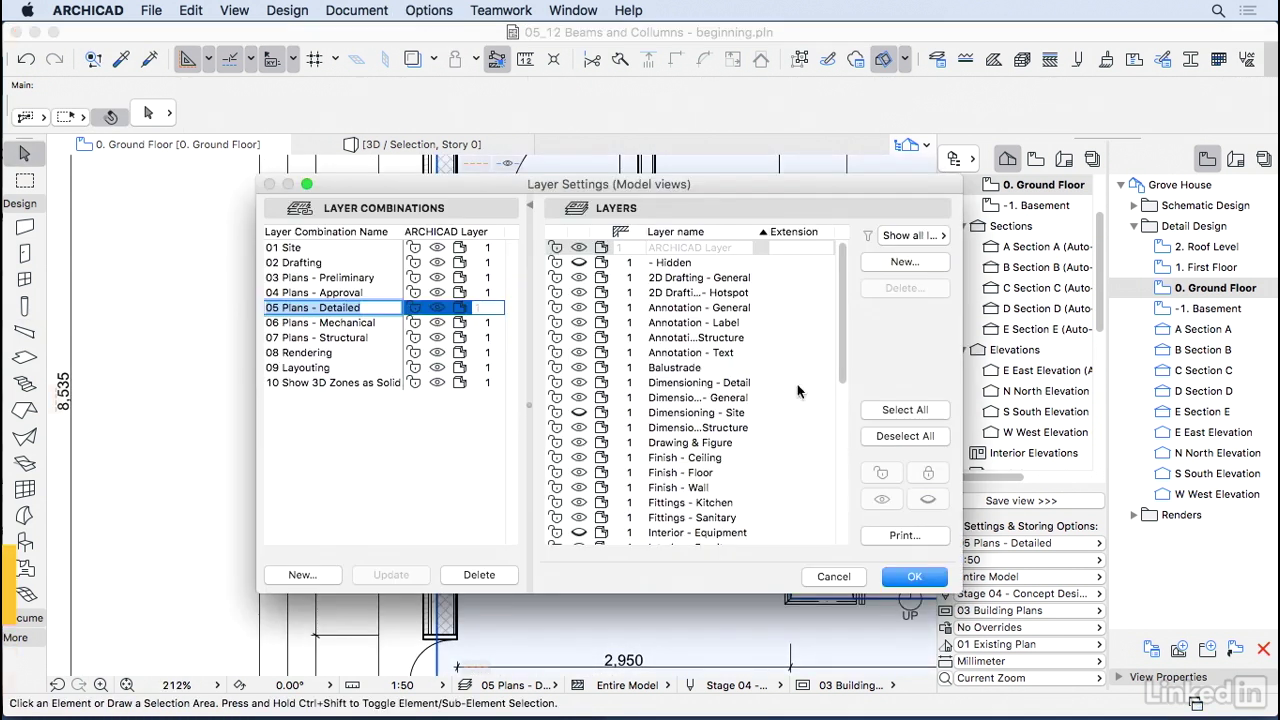
pyautogui.click(903, 262)
pyautogui.write('St')
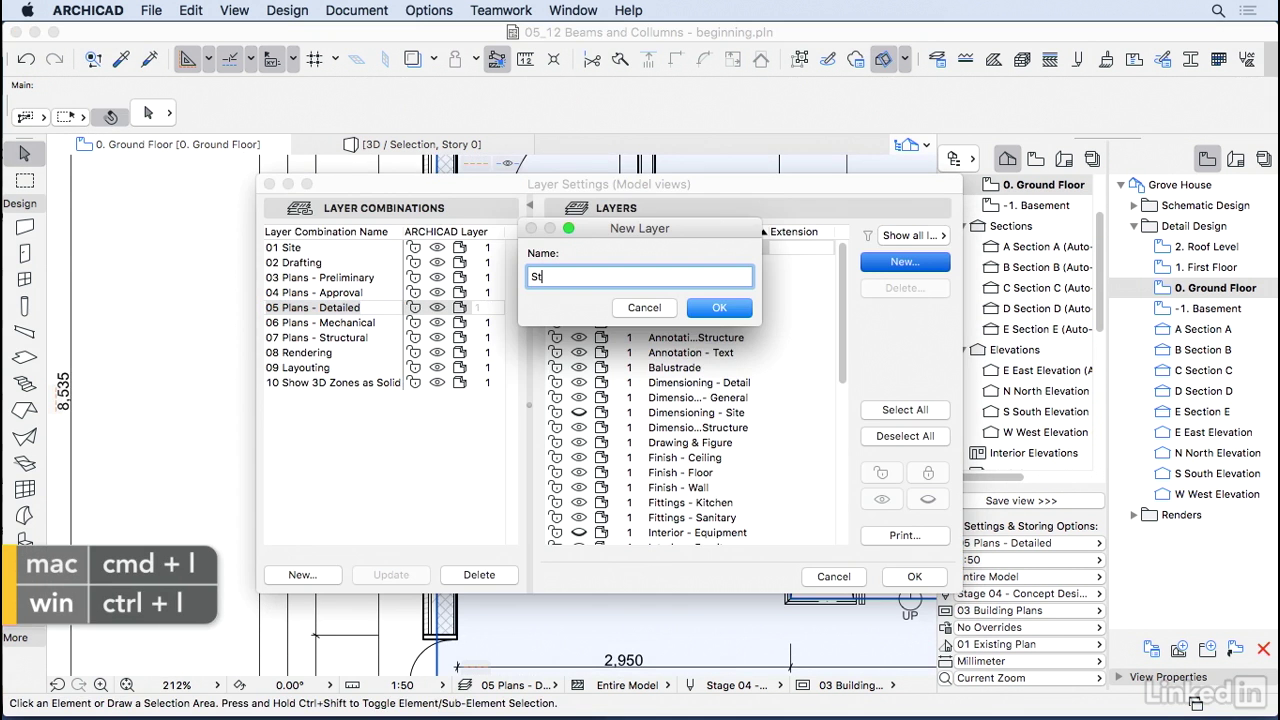
pyautogui.write('ructural - Bem')
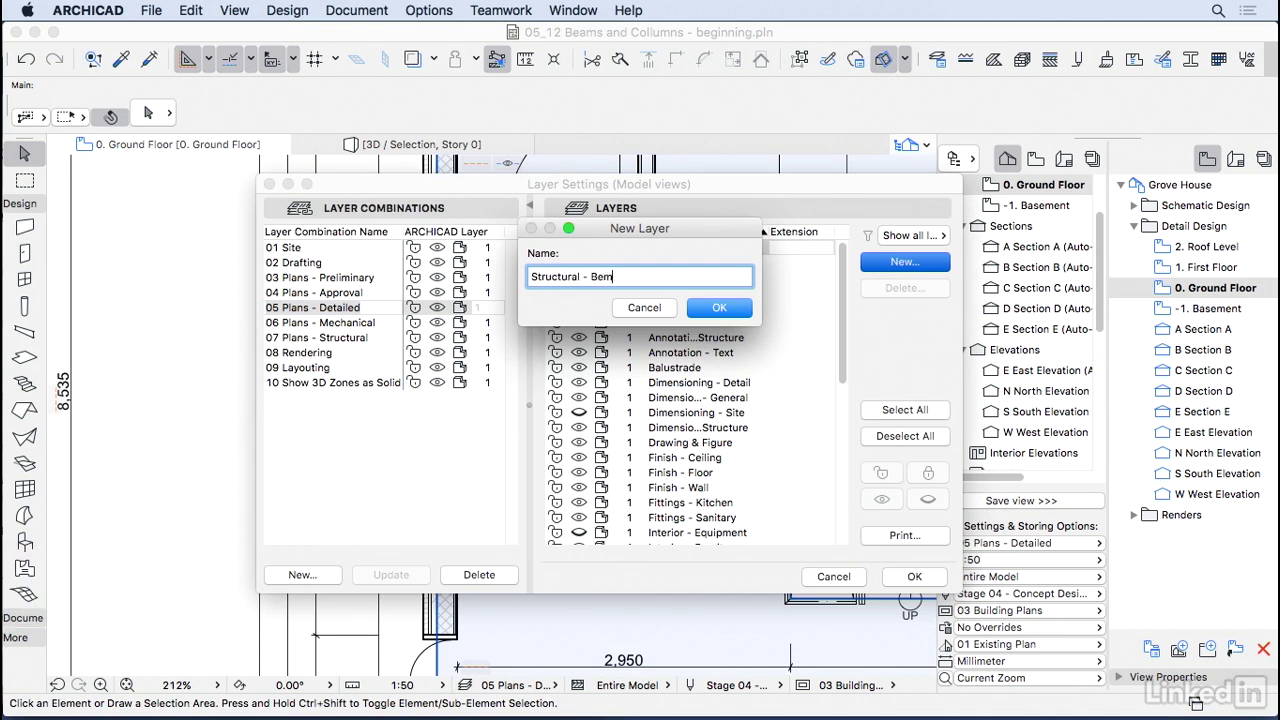
pyautogui.press('Return')
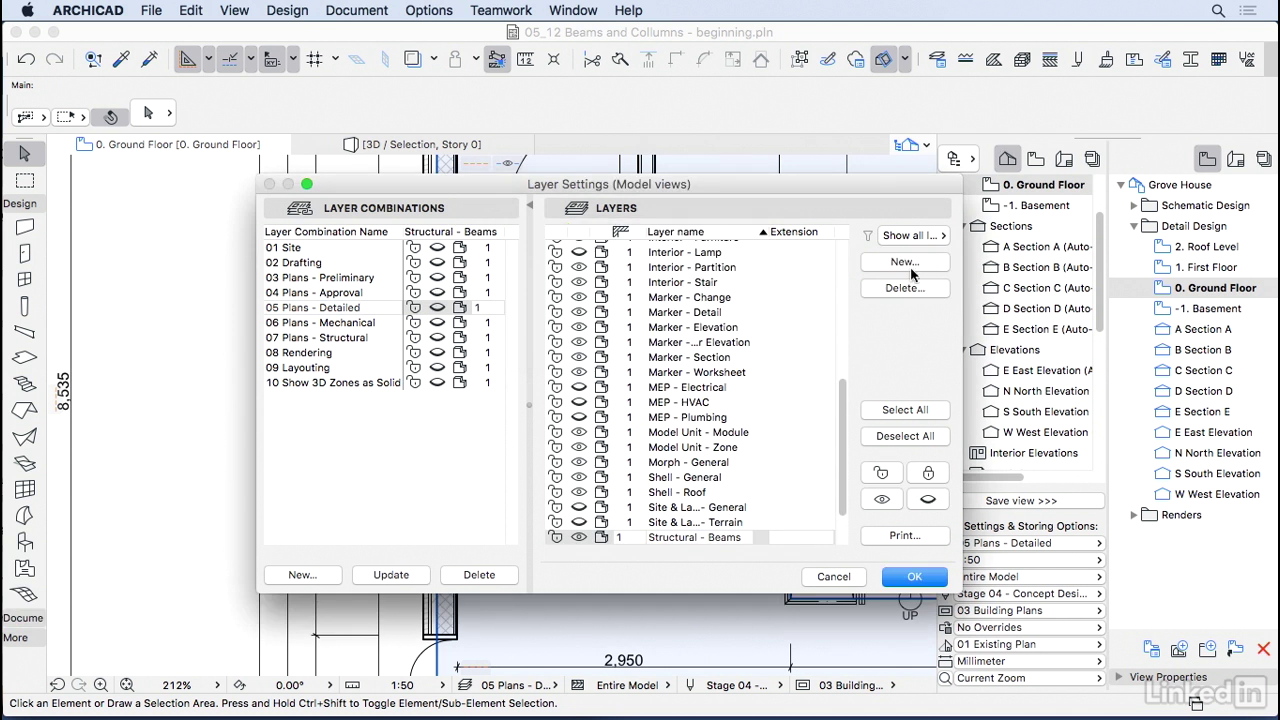
# - Add another new layer named Structural - Columns
pyautogui.click(908, 266)
pyautogui.write('St')
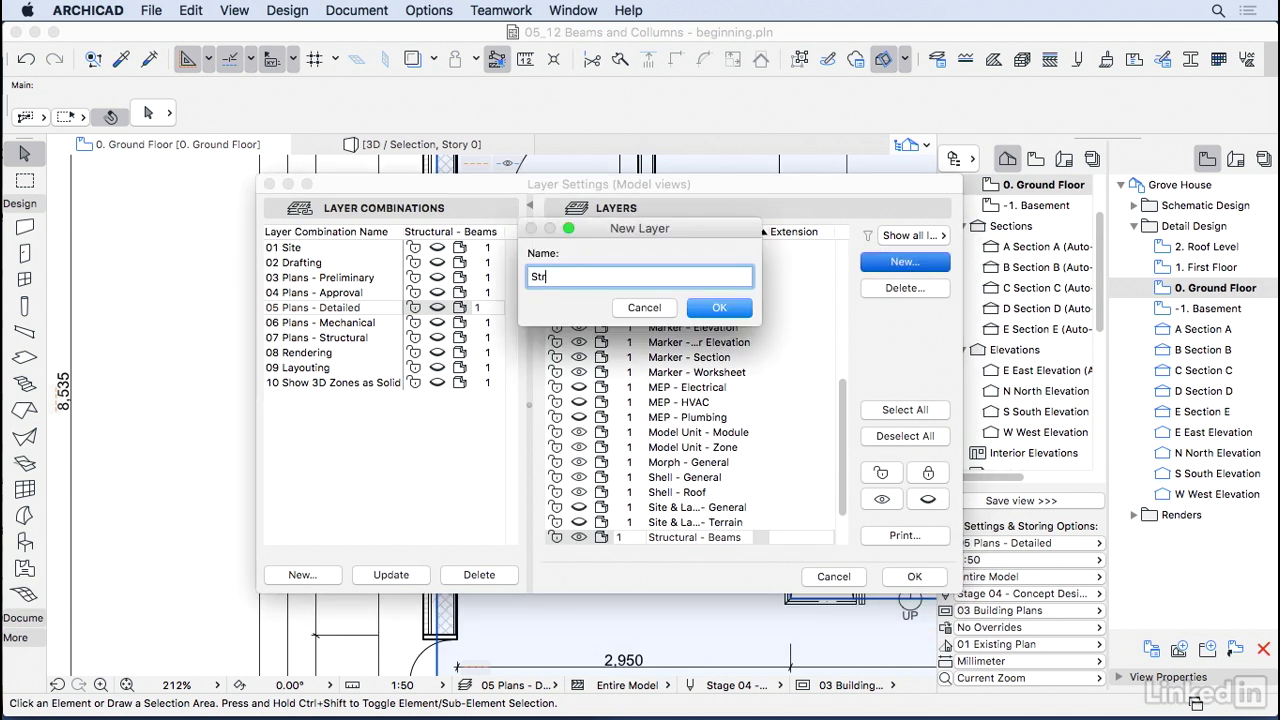
pyautogui.write('r')
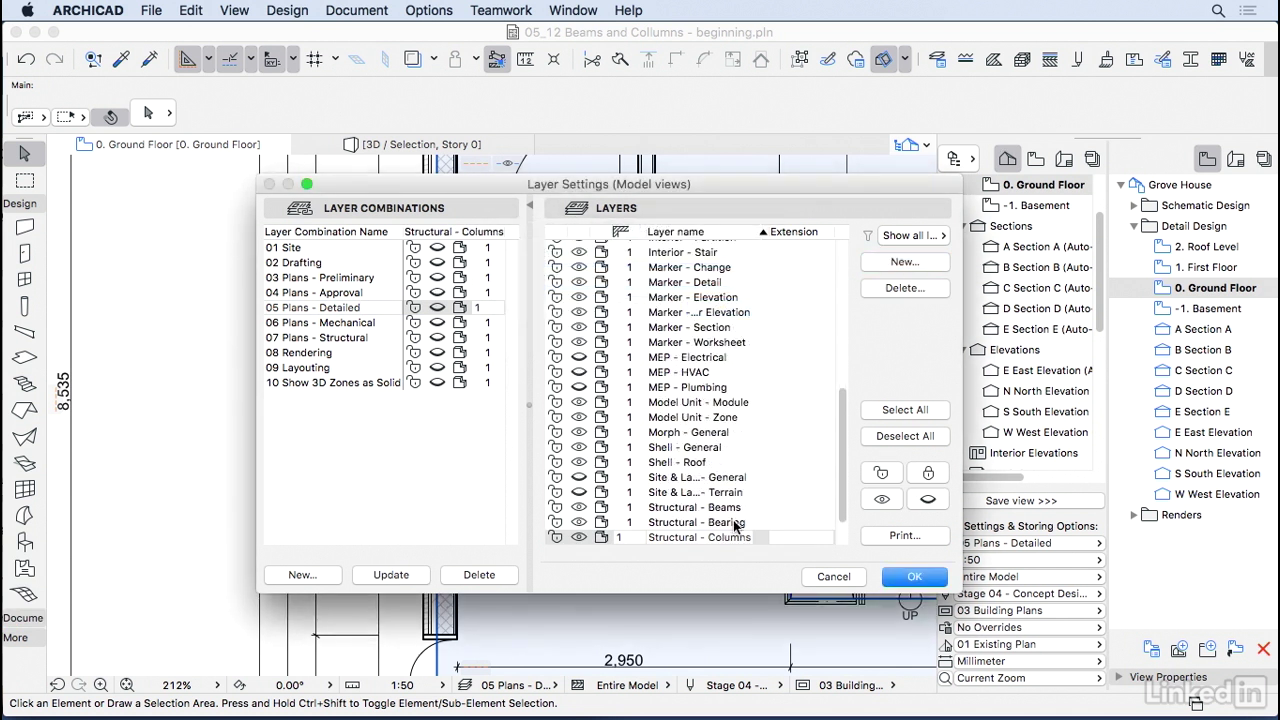
# - Make the Structural - Columns layer visible in layer combinations 02 Drafting through 08 Rendering
pyautogui.click(437, 308)
pyautogui.click(438, 292)
pyautogui.click(440, 278)
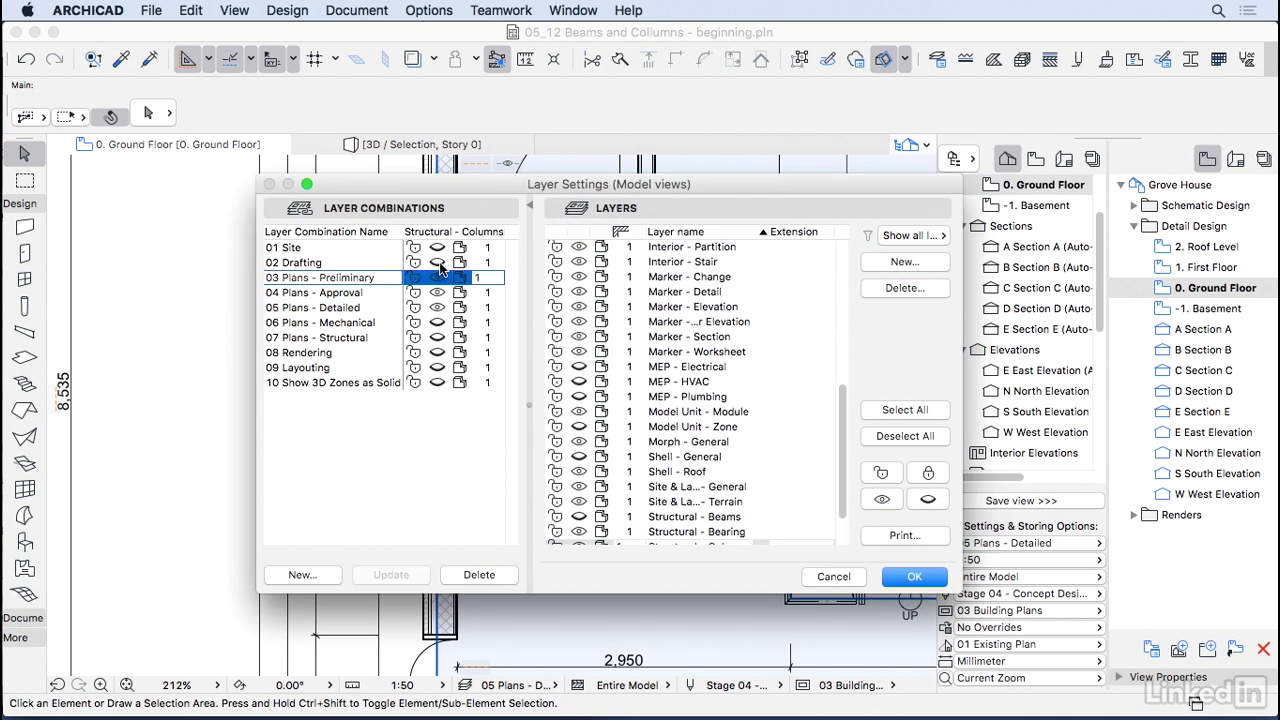
pyautogui.click(439, 262)
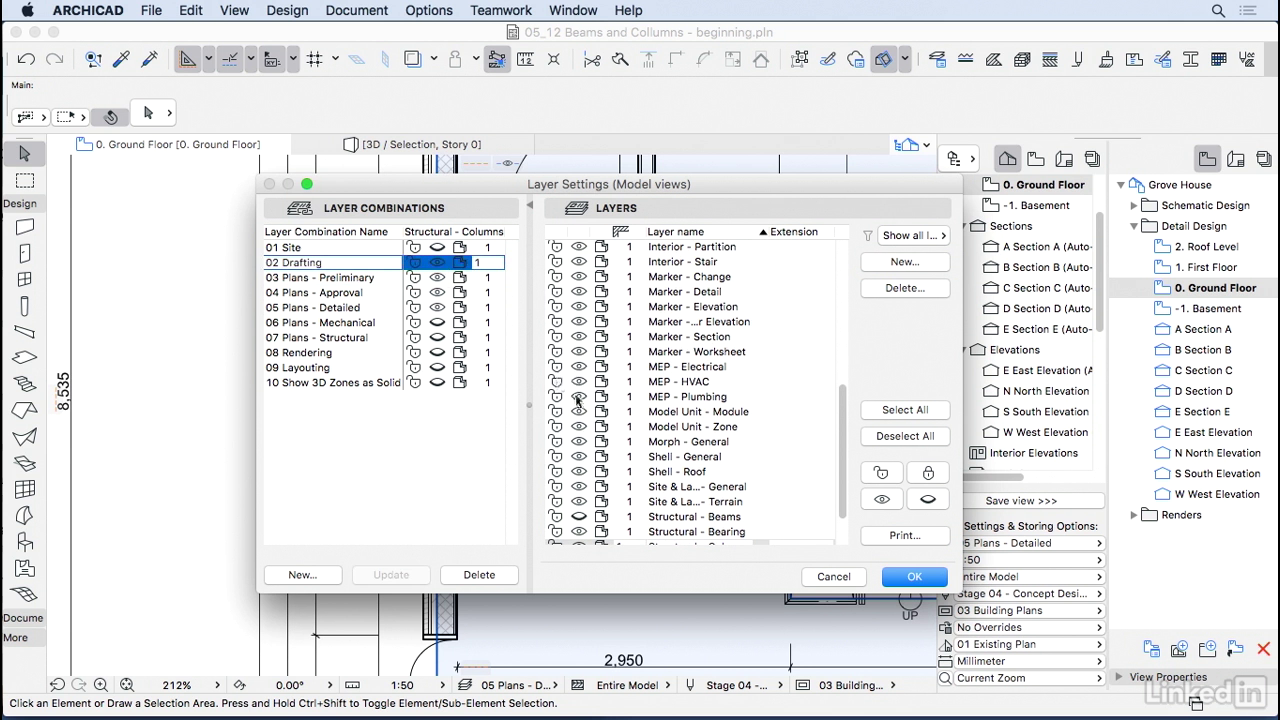
pyautogui.click(440, 323)
pyautogui.click(440, 338)
pyautogui.click(440, 353)
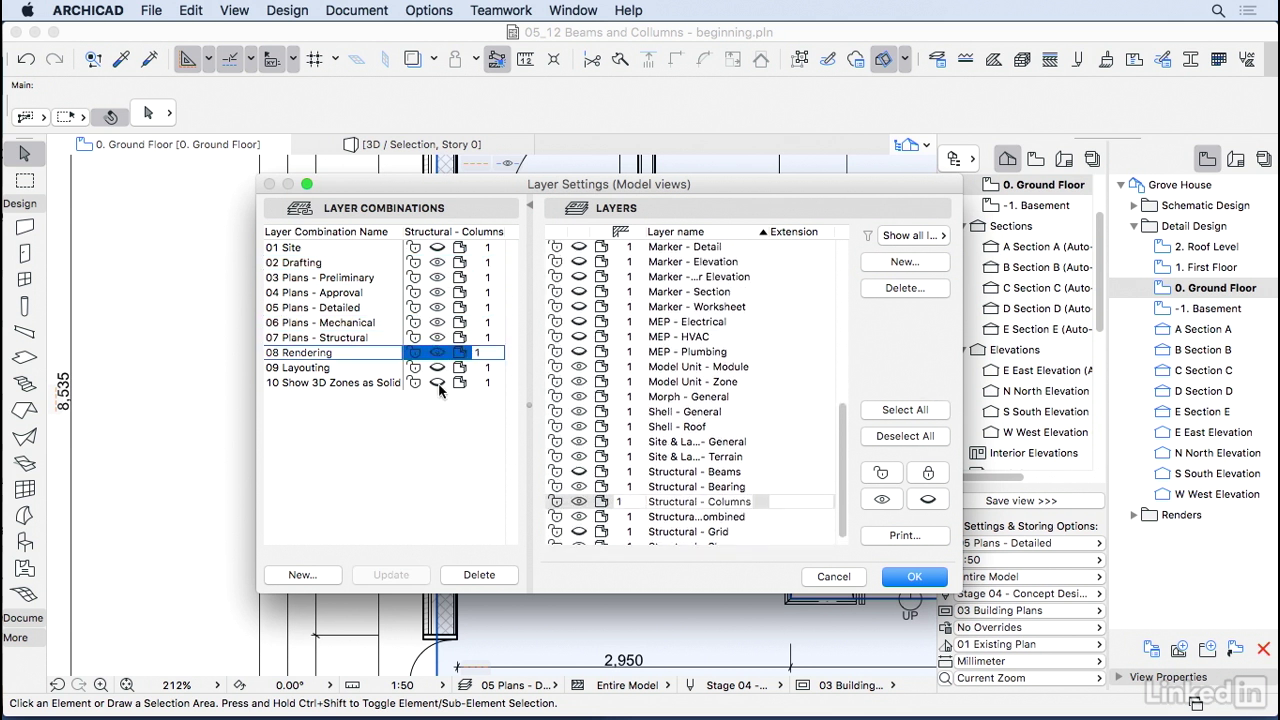
# - Make the Structural - Beams layer visible in the 08 Rendering layer combination
pyautogui.scroll(-1, 622, 472)
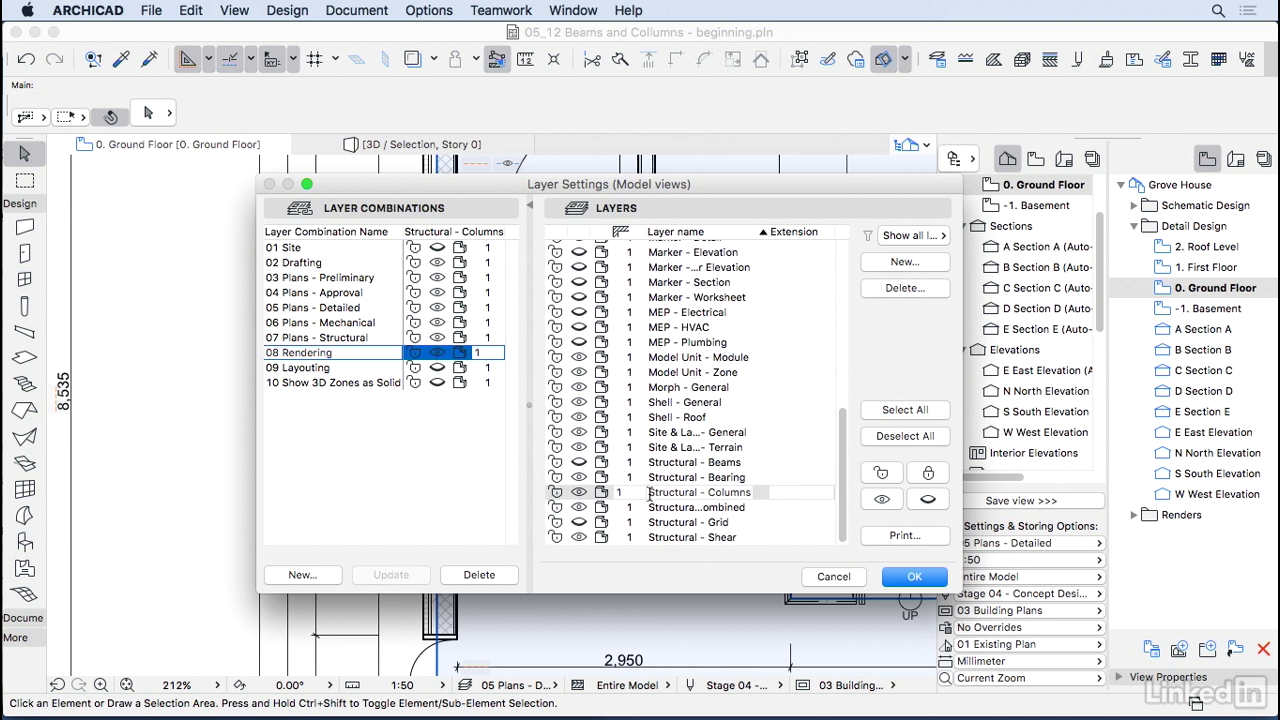
pyautogui.click(676, 465)
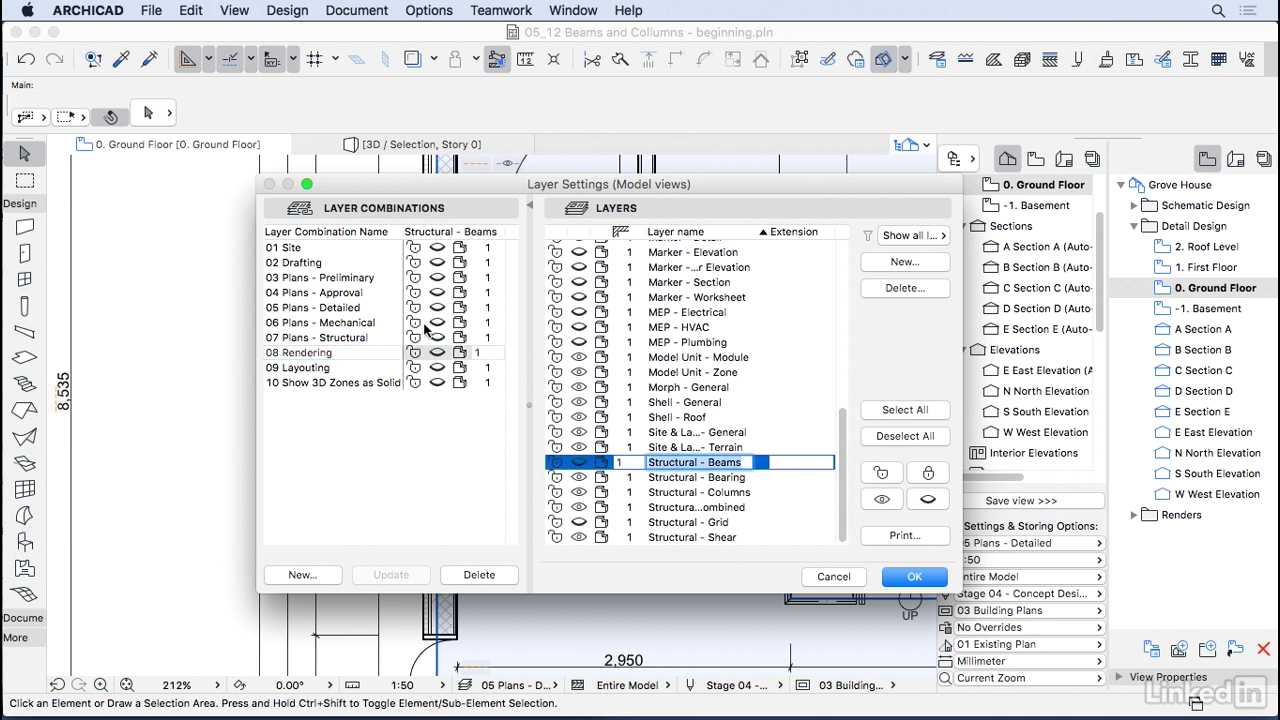
pyautogui.click(437, 353)
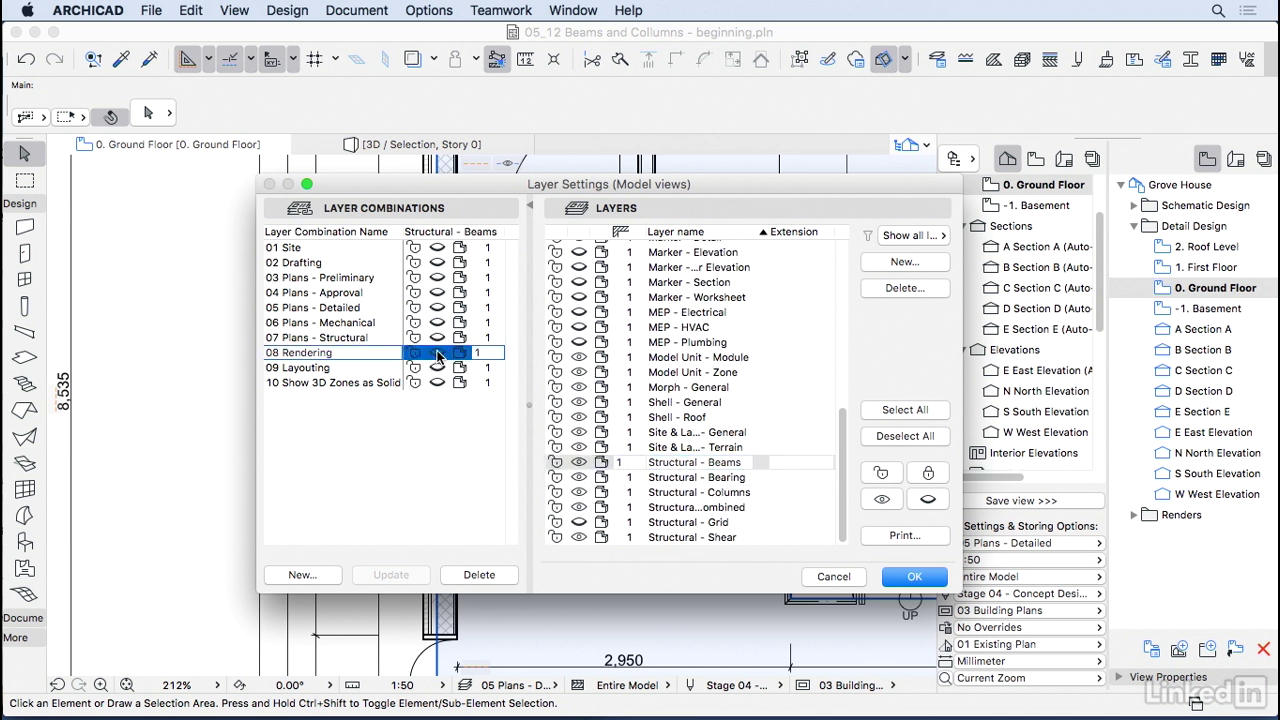
# - Create a new layer combination named 05.1 Sections - Detailed based on 05 Plans - Detailed
pyautogui.moveTo(583, 186)
pyautogui.mouseDown()
pyautogui.moveTo(575, 196)
pyautogui.moveTo(845, 206)
pyautogui.mouseUp()
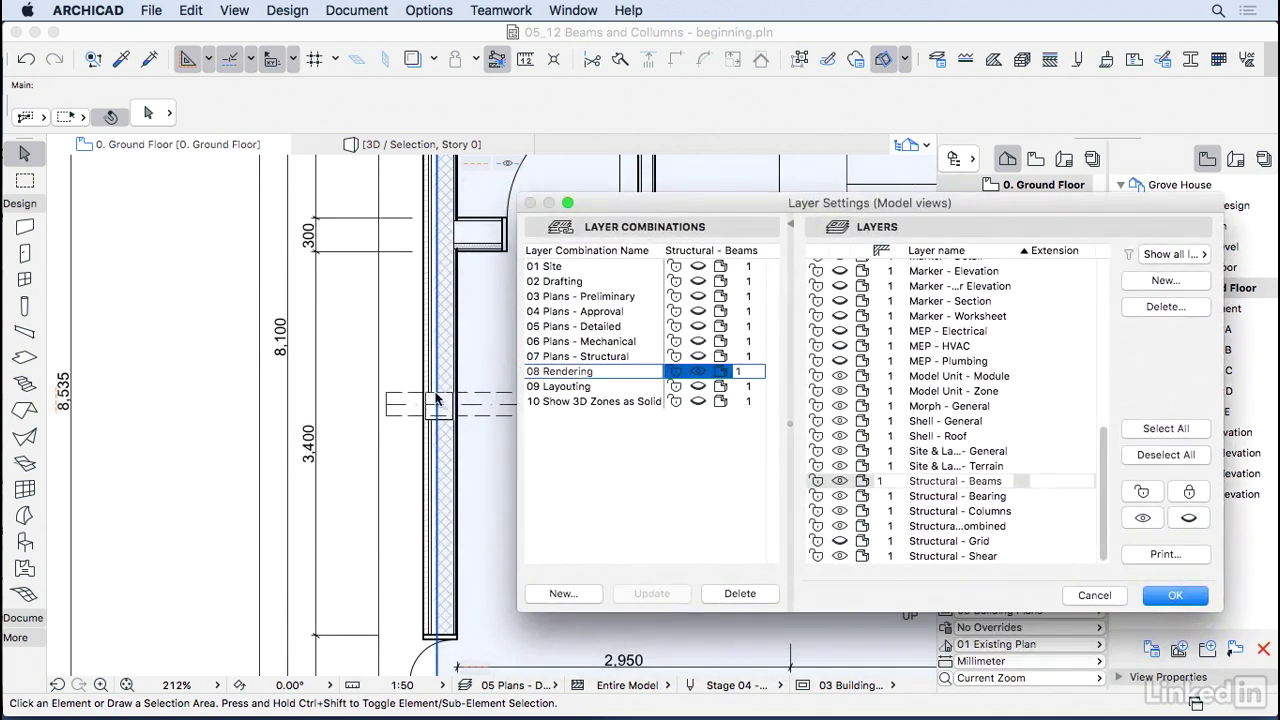
pyautogui.doubleClick(591, 332)
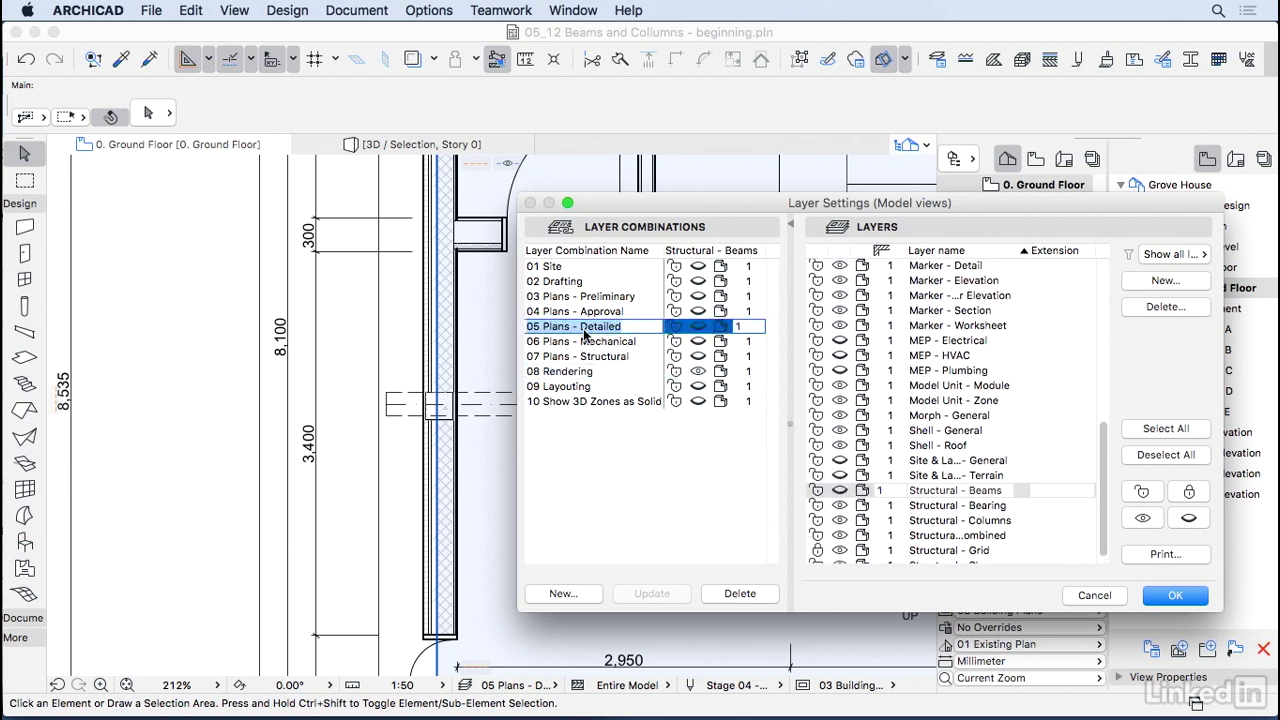
pyautogui.click(563, 594)
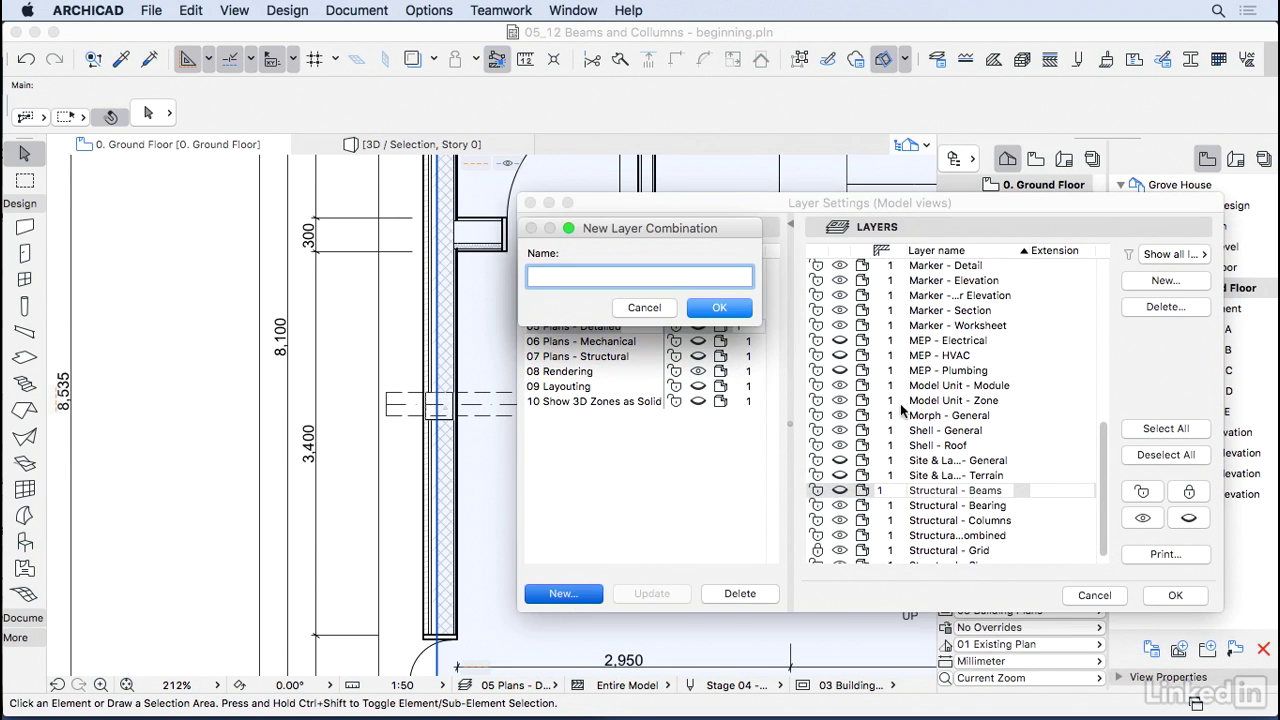
pyautogui.moveTo(673, 228); pyautogui.dragTo(697, 290)
pyautogui.write('05.1 Sections - Detailed')
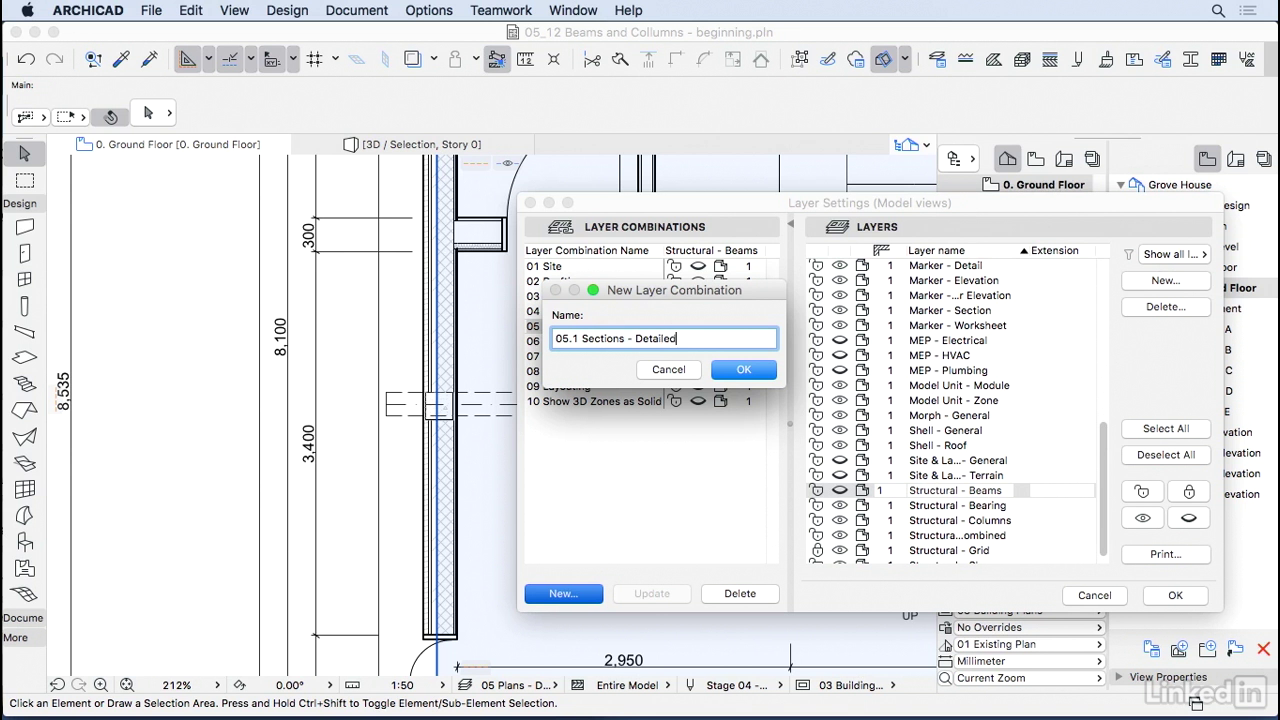
pyautogui.click(752, 372)
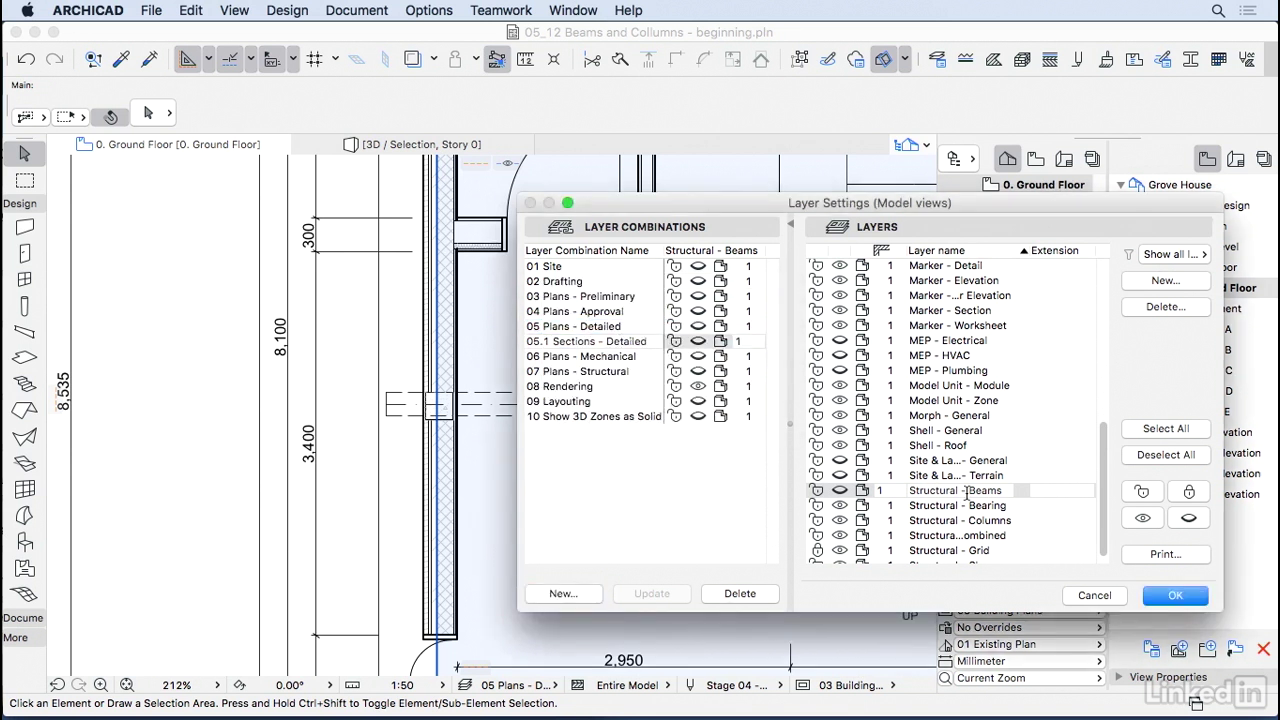
# - Make the Structural - Beams layer visible, update the 05.1 Sections - Detailed combination with it, and apply the layer settings
pyautogui.click(842, 492)
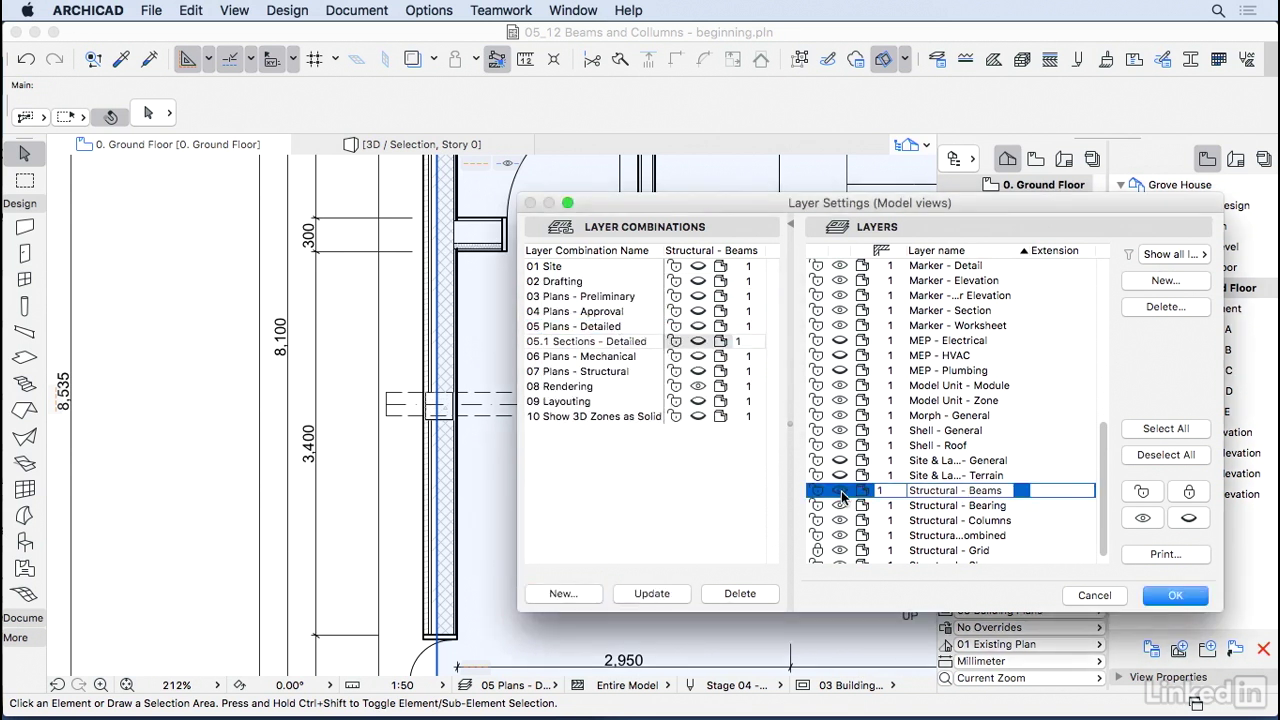
pyautogui.click(650, 595)
pyautogui.doubleClick(958, 521)
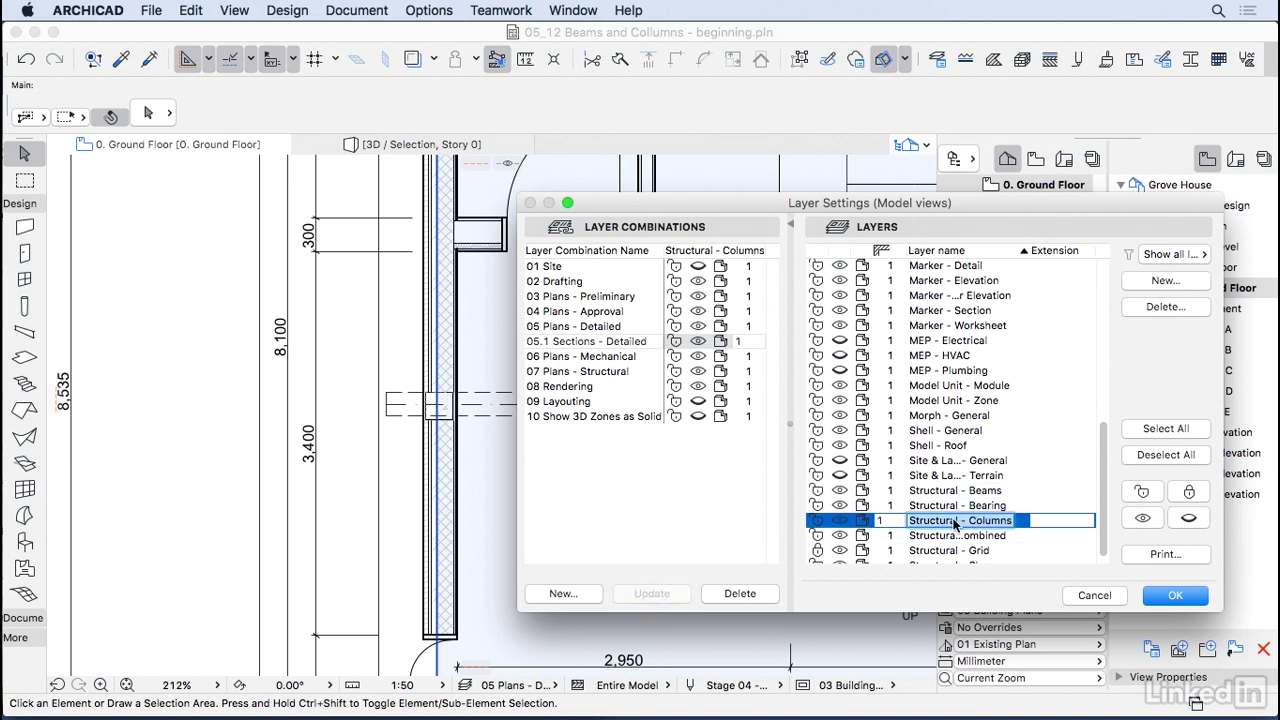
pyautogui.click(955, 491)
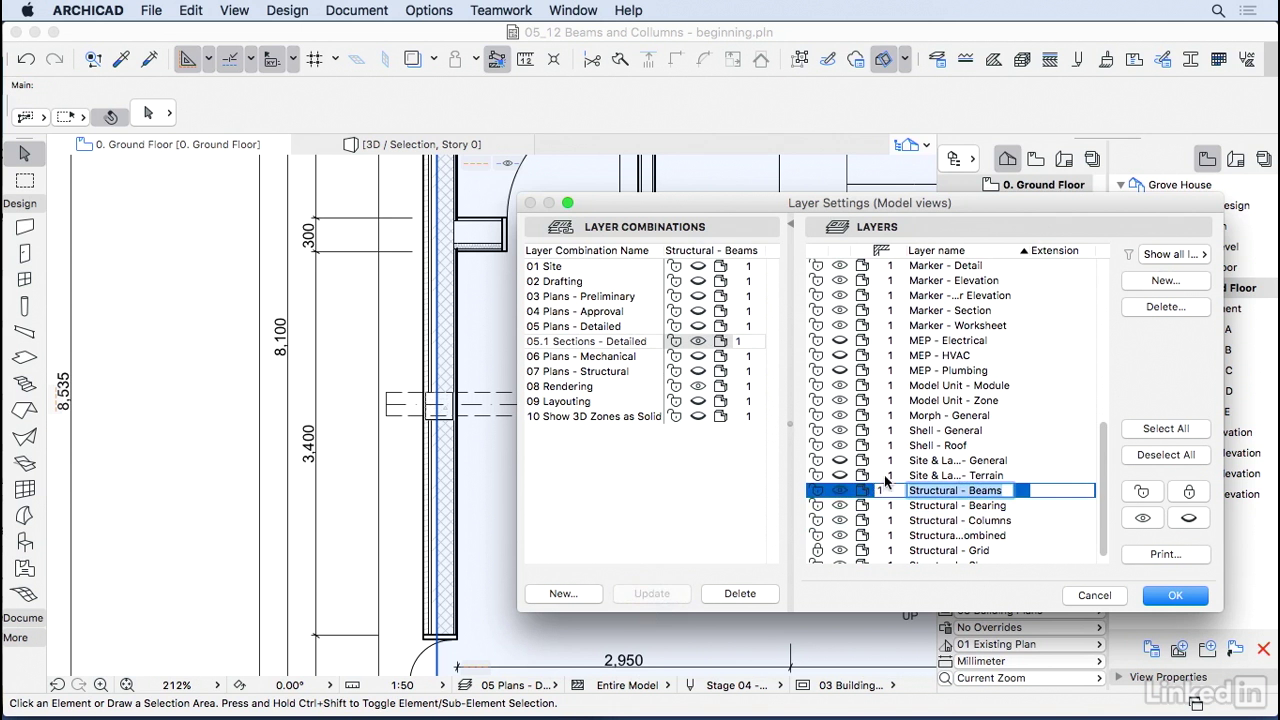
pyautogui.click(1175, 595)
# - Assign the horizontal beam crossing the exterior wall to the Structural - Beams layer
pyautogui.click(580, 408)
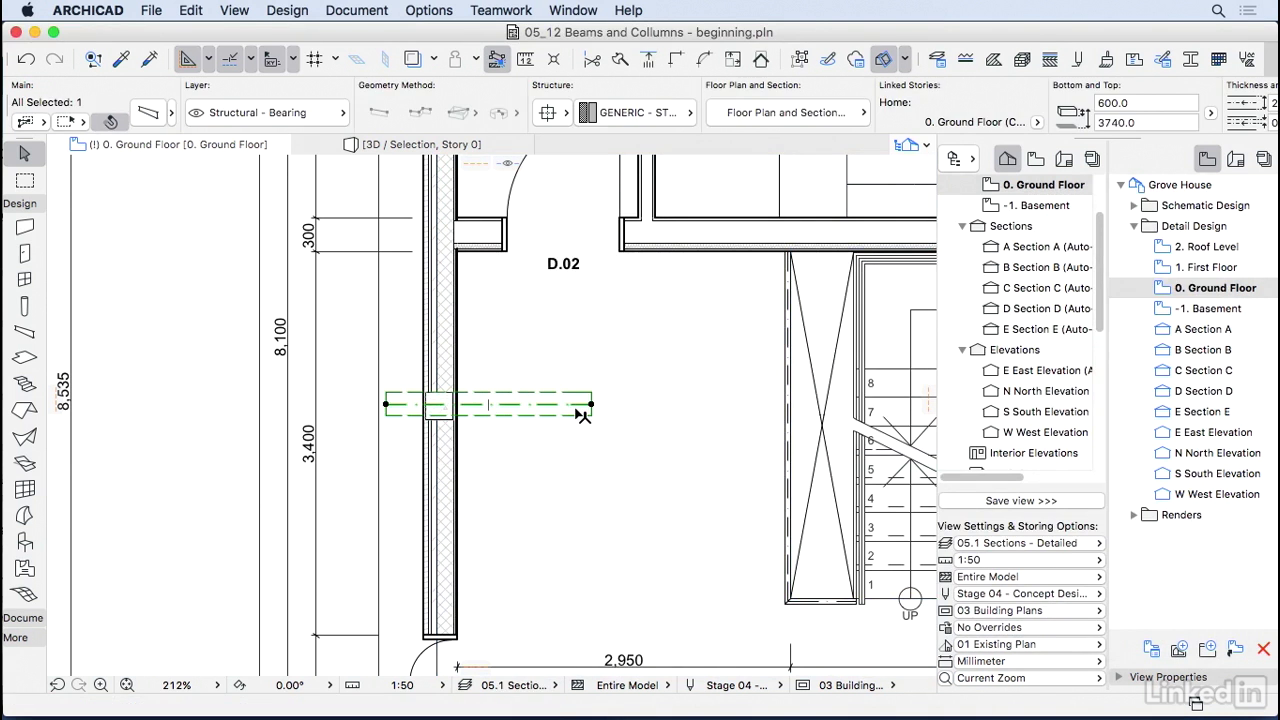
pyautogui.click(319, 116)
pyautogui.click(480, 677)
pyautogui.press('Escape')
# - Move the column inside the exterior wall to the Structural - Columns layer
pyautogui.click(450, 422)
pyautogui.click(319, 116)
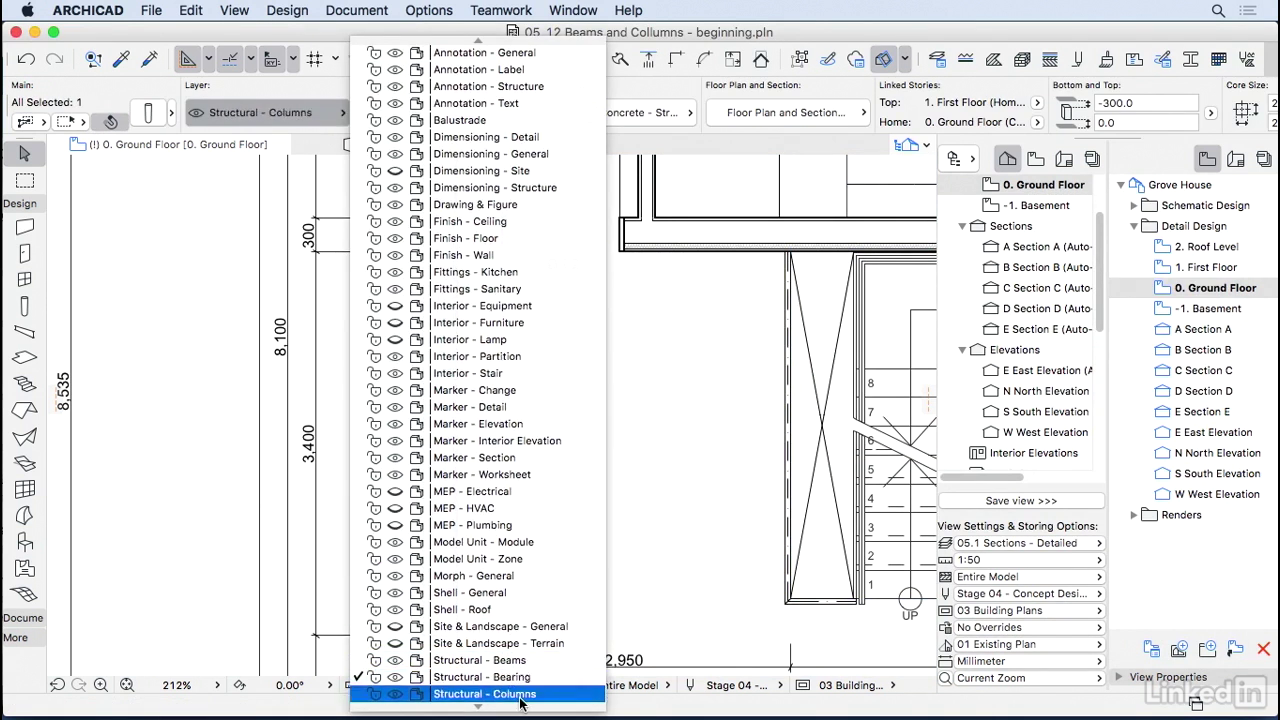
pyautogui.click(518, 693)
pyautogui.press('Escape')
# - Compare the beam's display in the plan by switching to the 05 Plans - Detailed layer combination and back to 05.1 Sections - Detailed
pyautogui.scroll(-5, 500, 634)
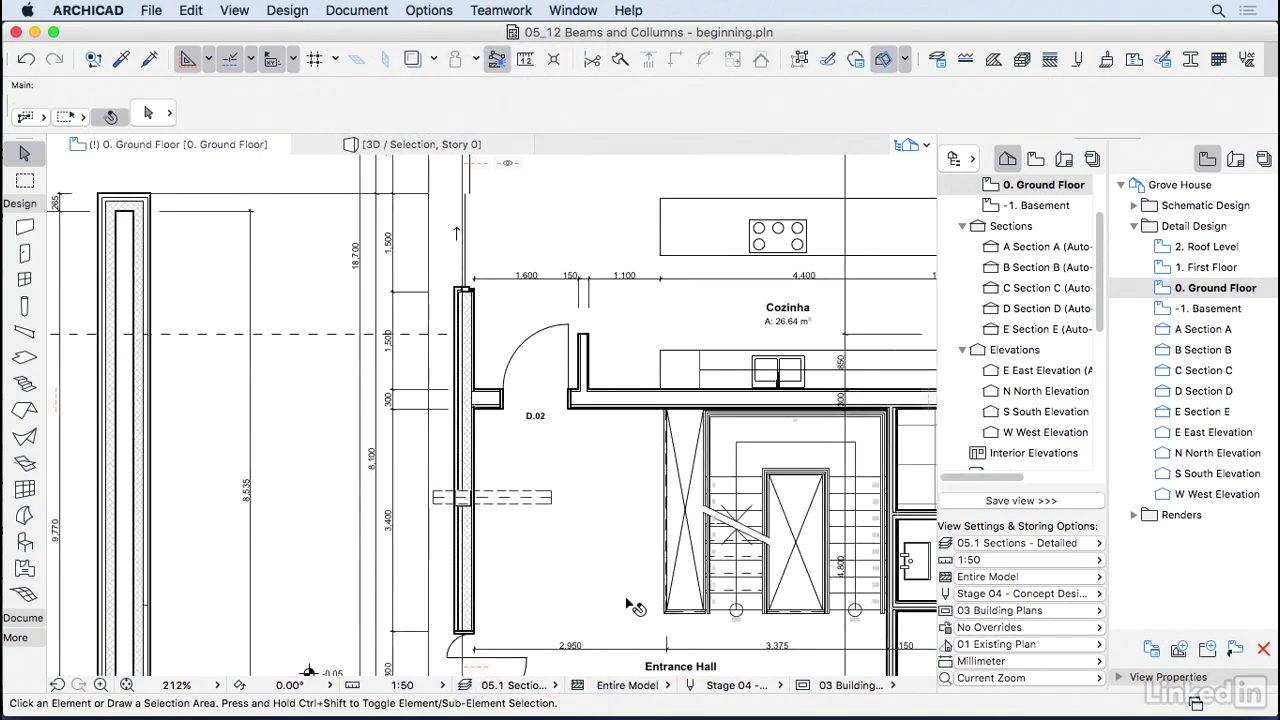
pyautogui.click(1064, 550)
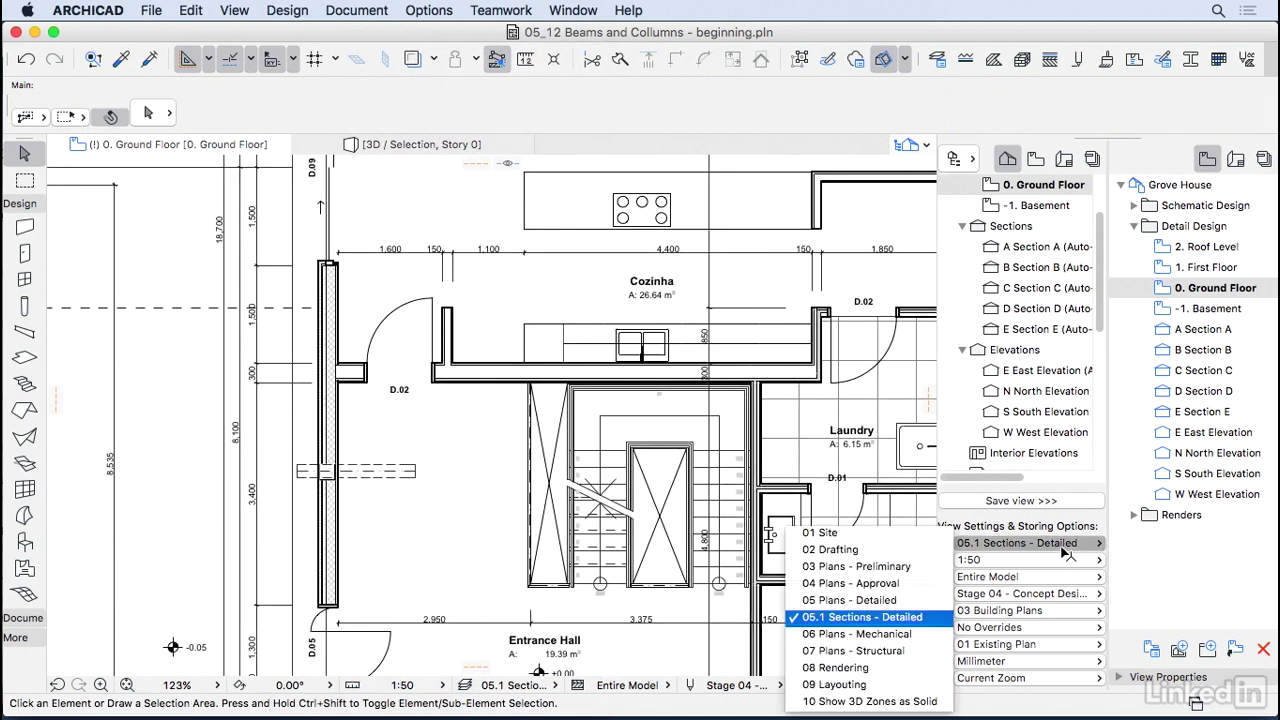
pyautogui.click(845, 601)
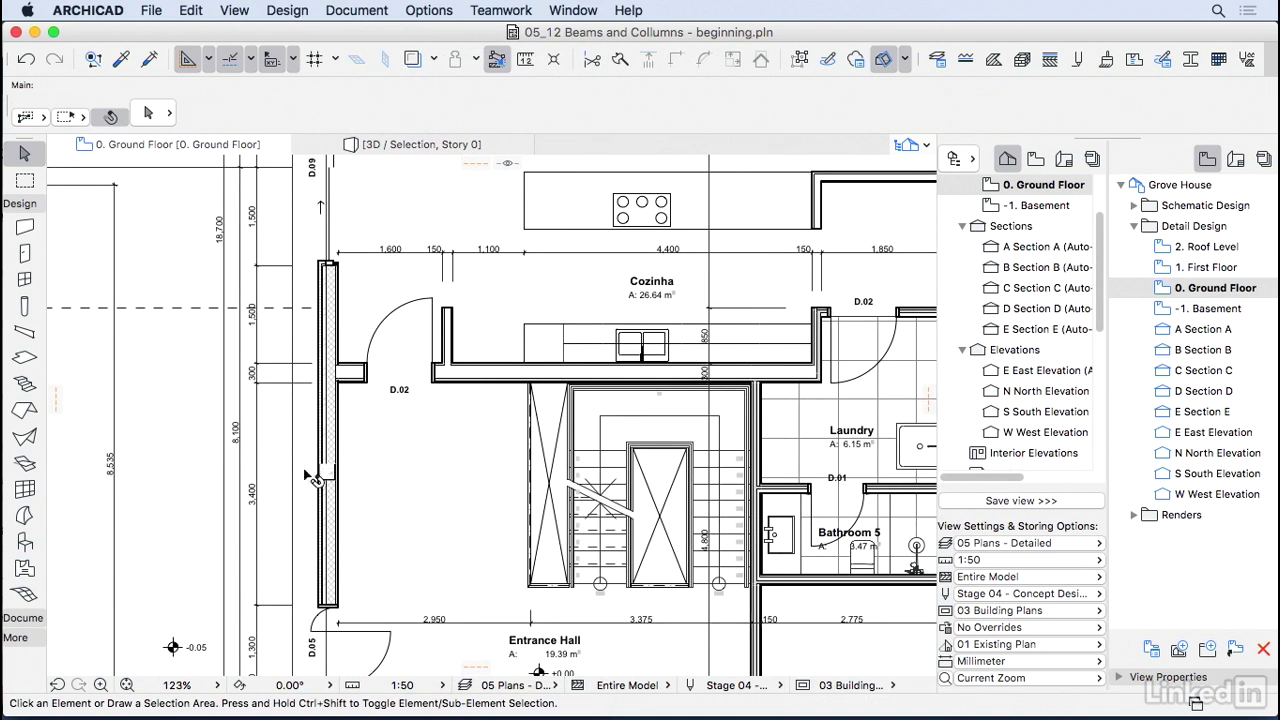
pyautogui.click(995, 544)
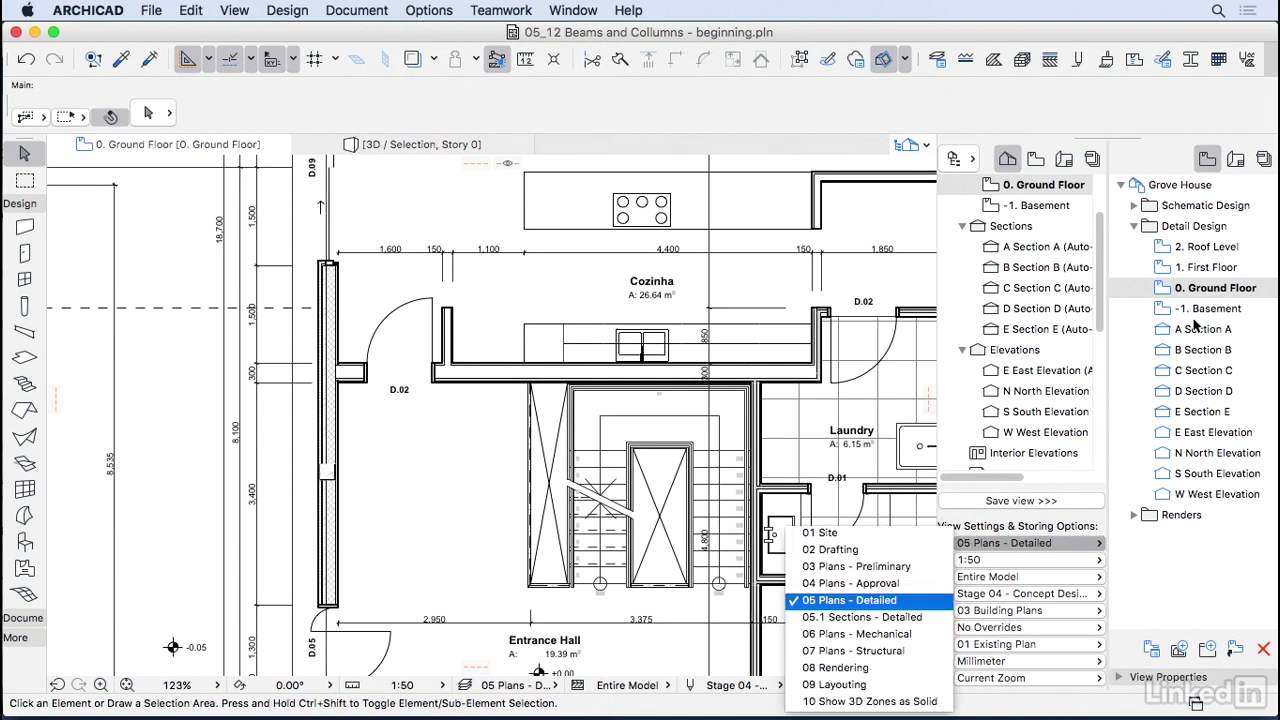
pyautogui.click(890, 620)
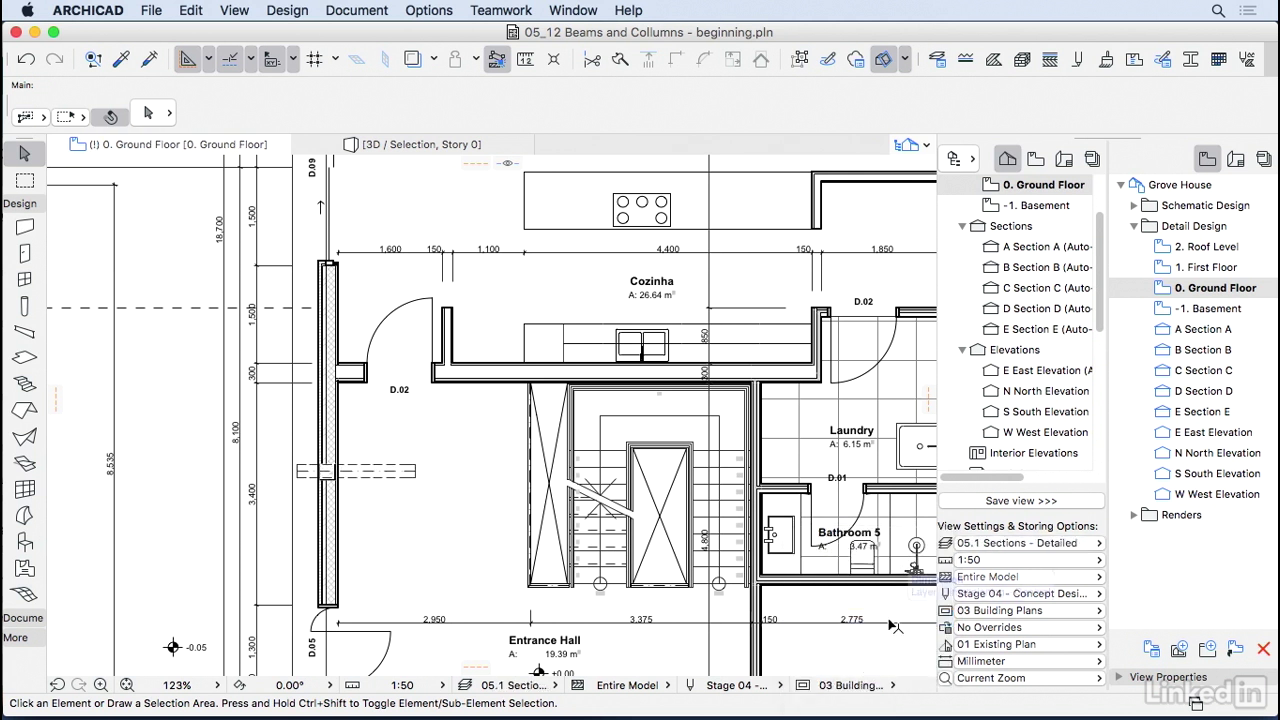
pyautogui.click(417, 477)
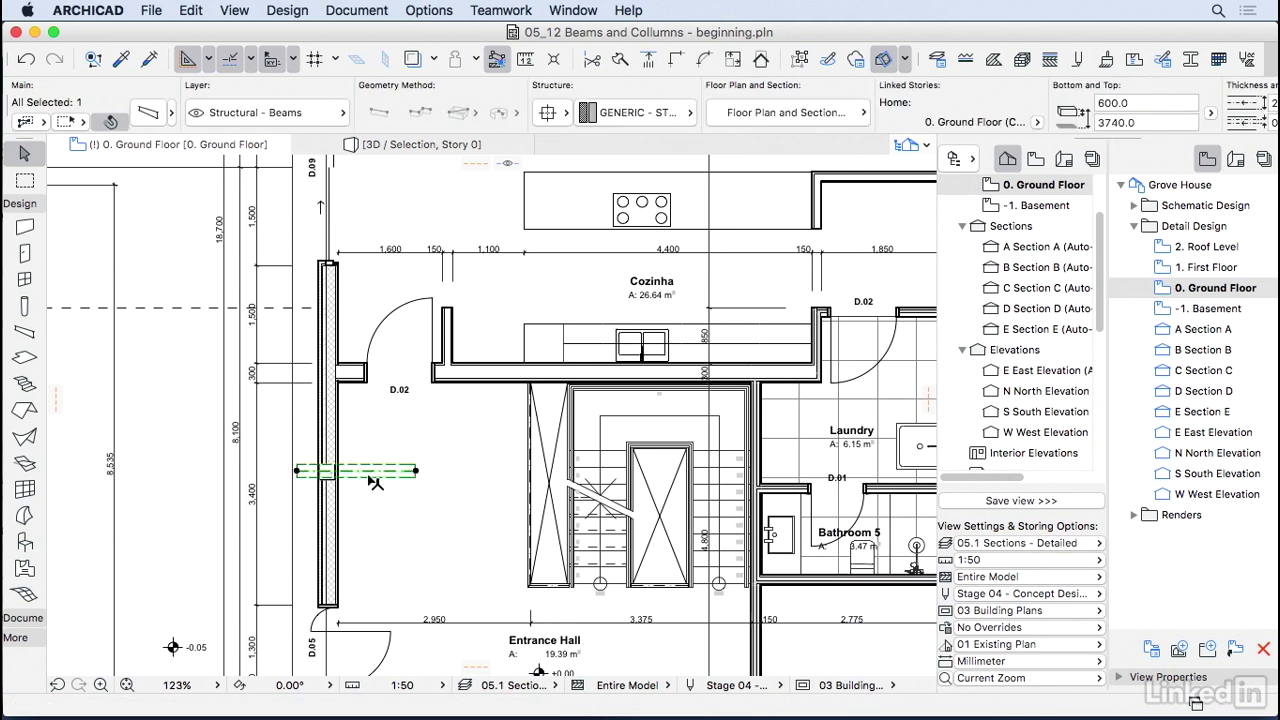
pyautogui.press('Escape')
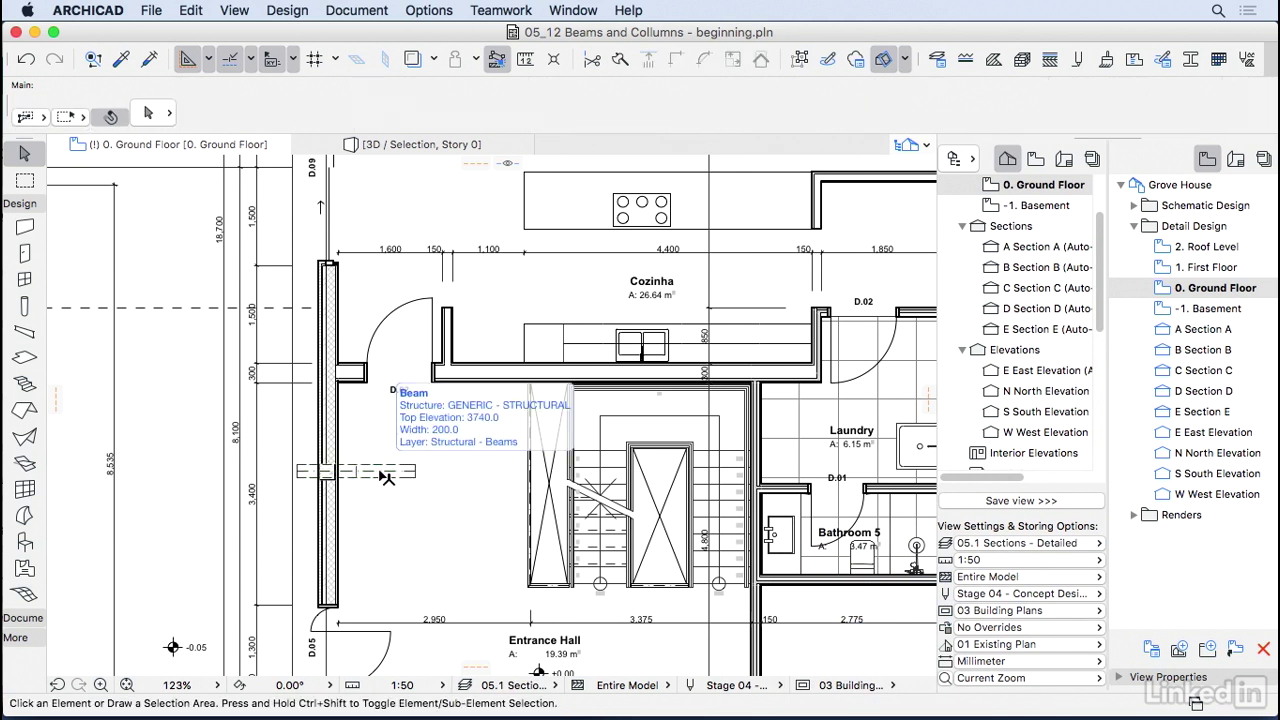